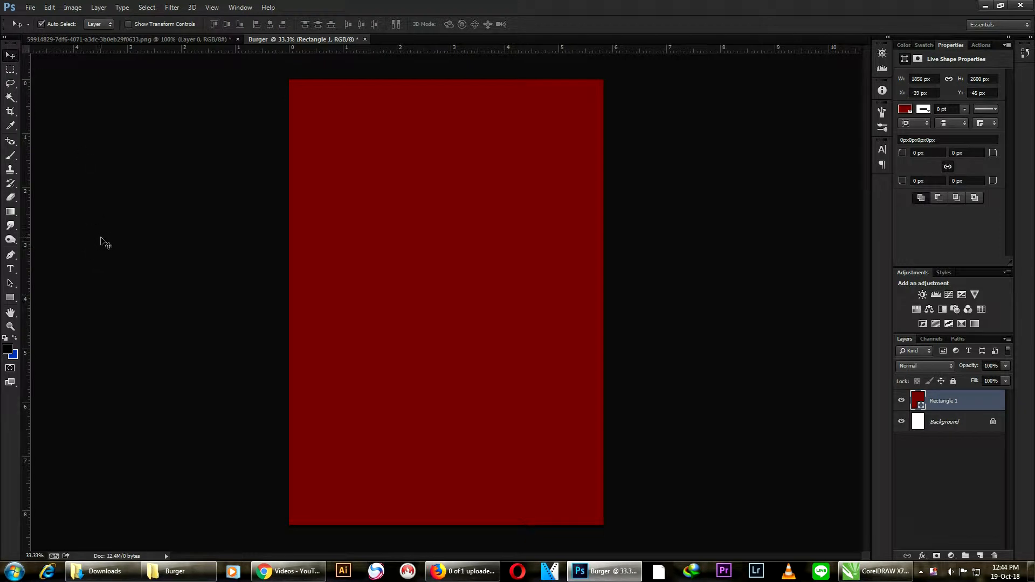
# - Place the image background-1874580.jpg from the Burger folder on the Desktop into the poster
pyautogui.click(30, 7)
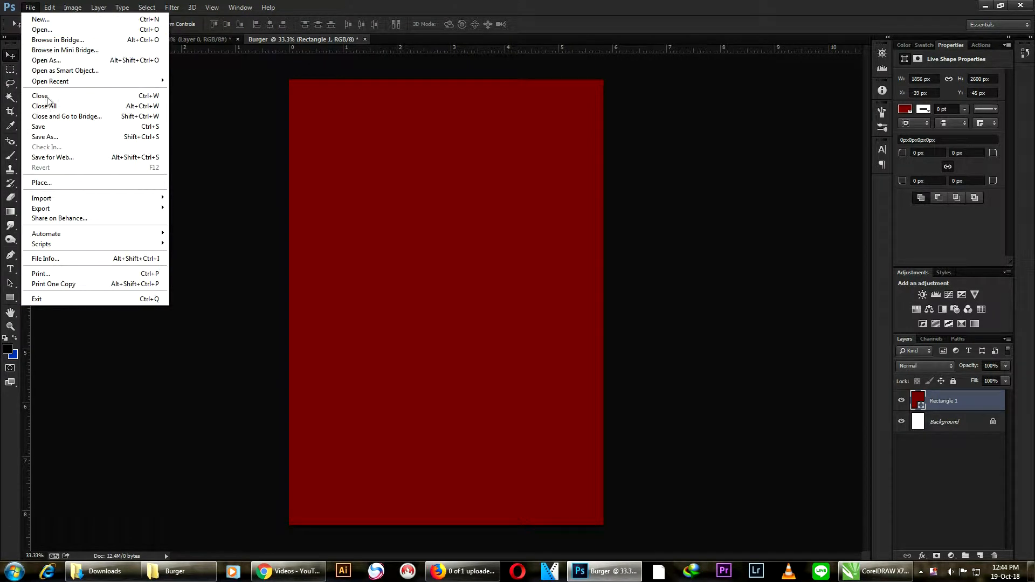
pyautogui.click(45, 183)
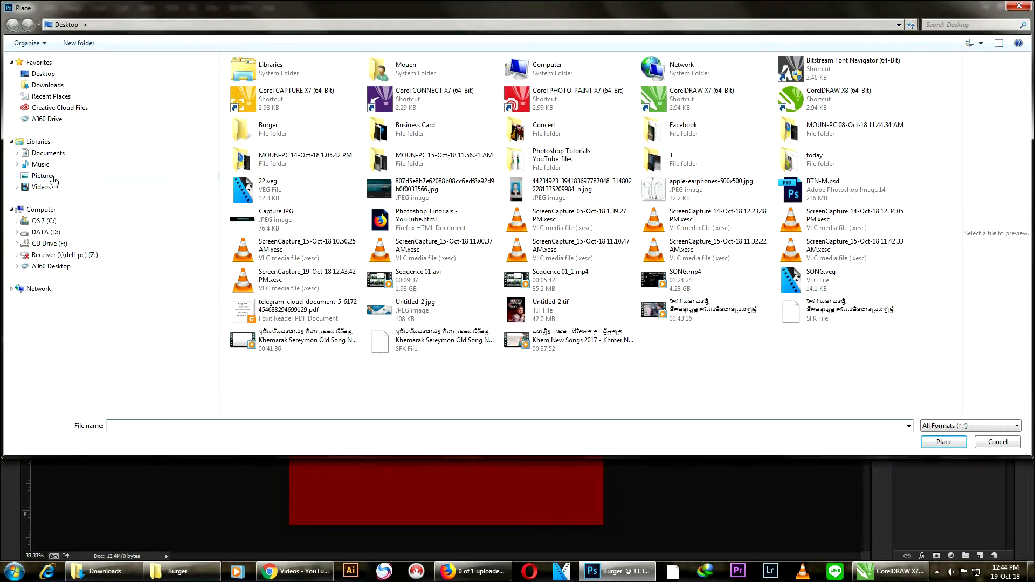
pyautogui.click(43, 75)
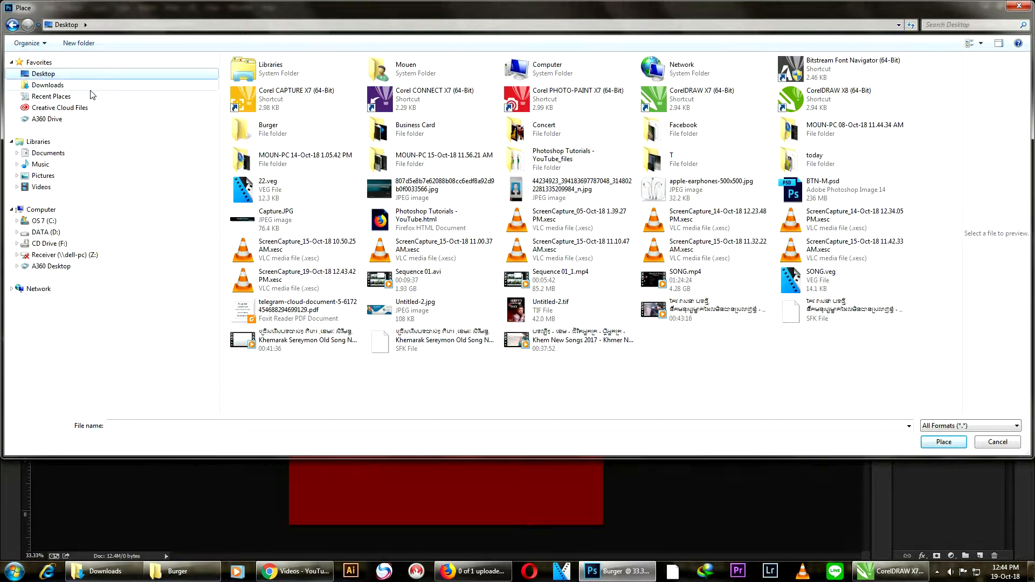
pyautogui.doubleClick(276, 131)
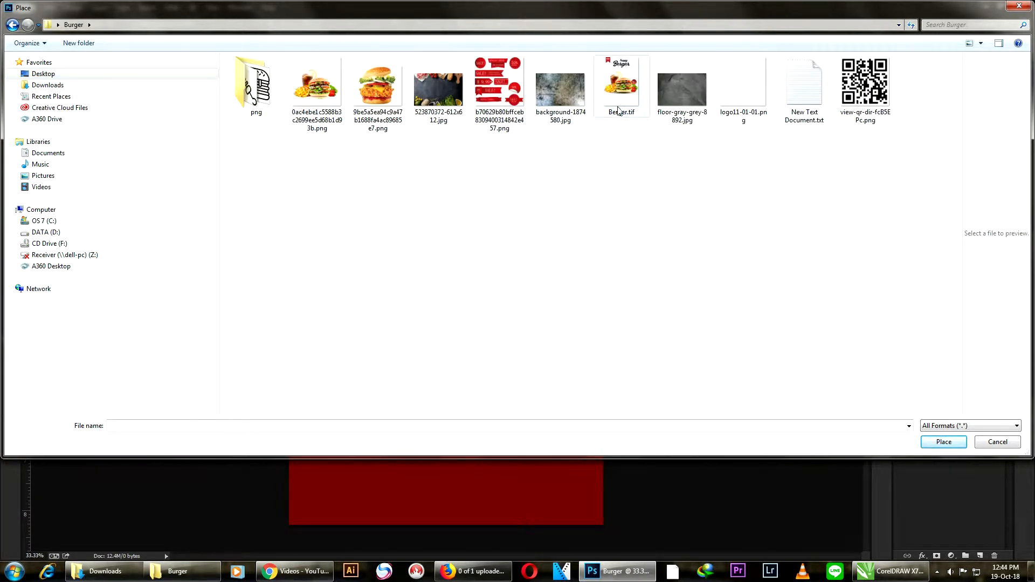
pyautogui.click(555, 90)
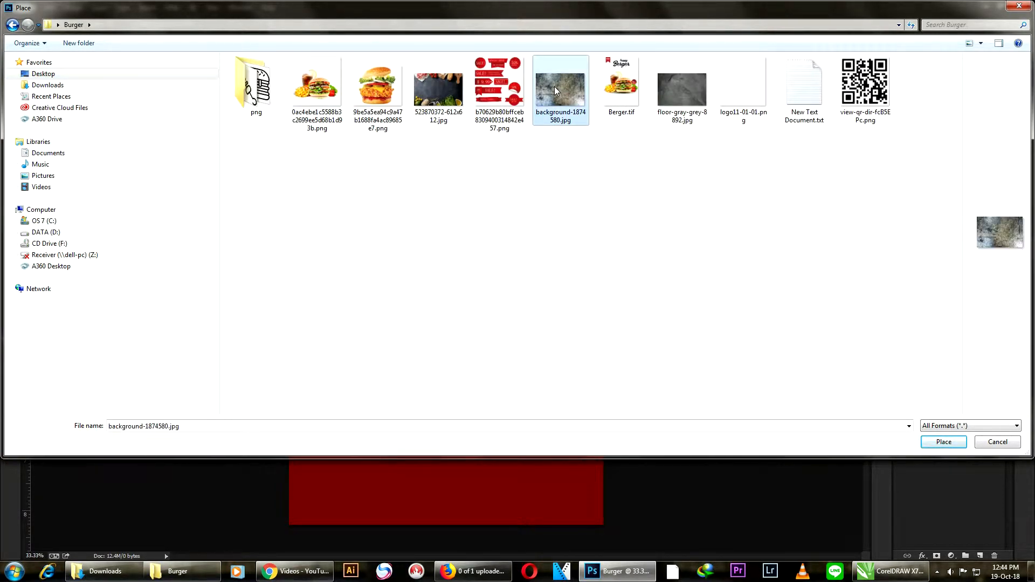
pyautogui.click(939, 442)
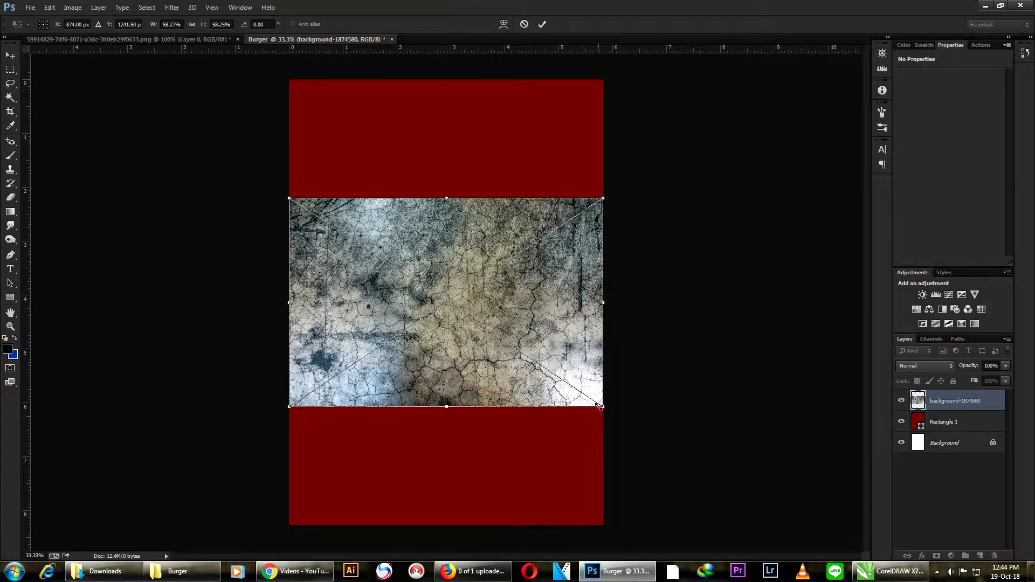
# - Enlarge the placed texture to about 90.7% and rotate it 90° so it covers the whole canvas
pyautogui.moveTo(598, 406); pyautogui.dragTo(658, 504)
pyautogui.moveTo(724, 148); pyautogui.dragTo(529, 446)
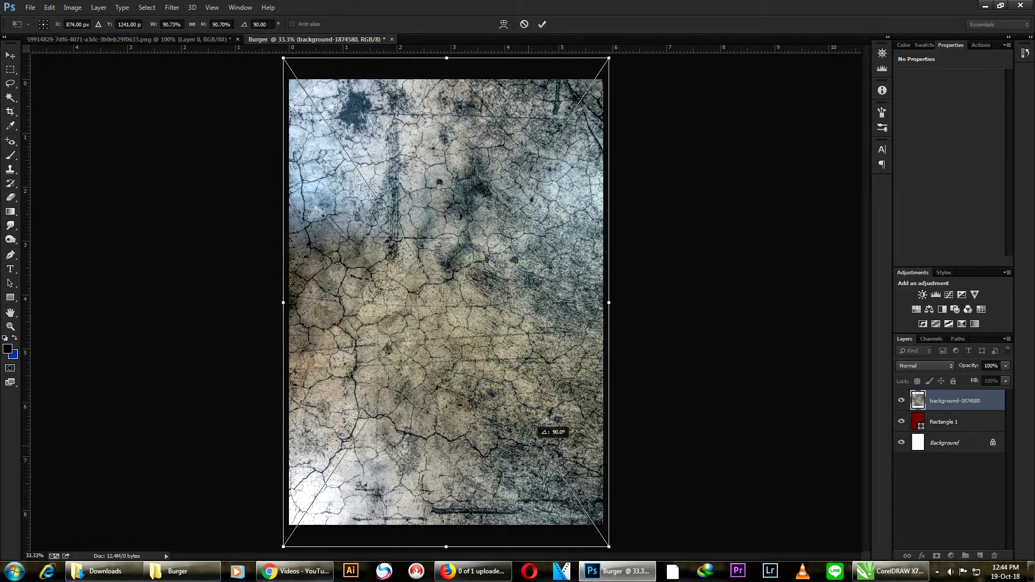
pyautogui.scroll(-5, 568, 89)
pyautogui.scroll(1, 541, 207)
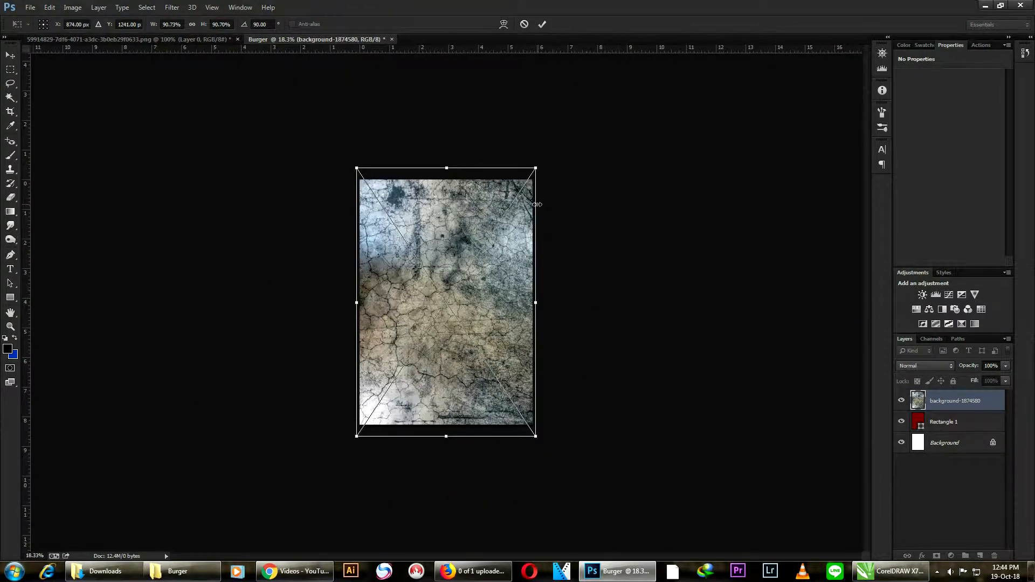
pyautogui.press('Return')
pyautogui.scroll(3, 455, 347)
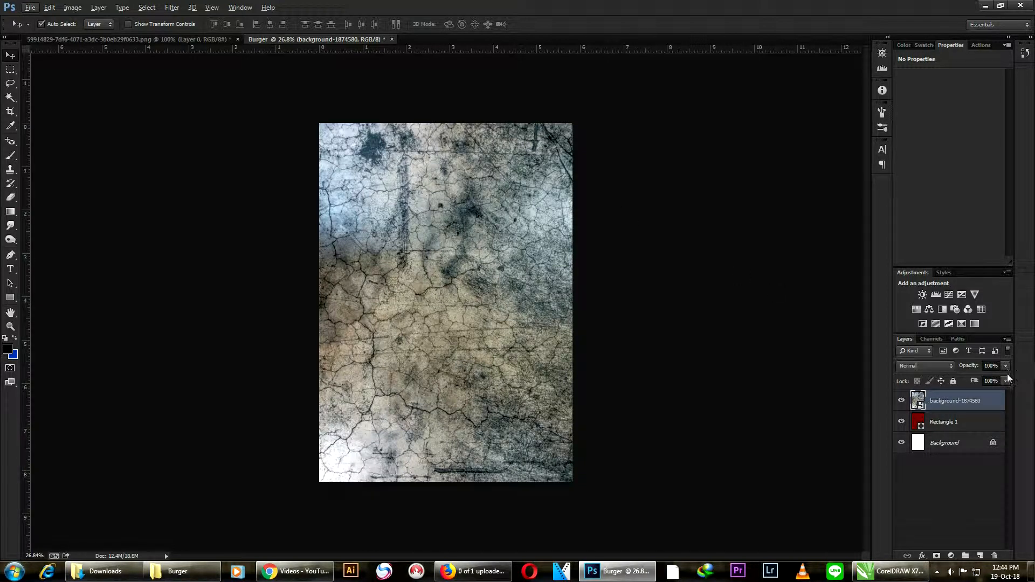
# - Set the texture layer's blend mode to Soft Light
pyautogui.click(913, 366)
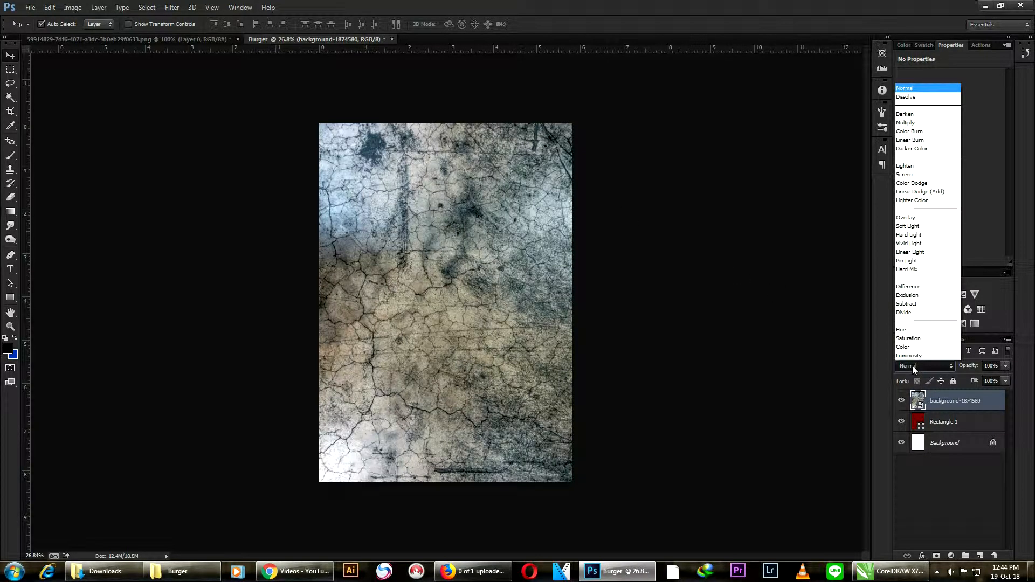
pyautogui.click(910, 226)
pyautogui.scroll(3, 373, 195)
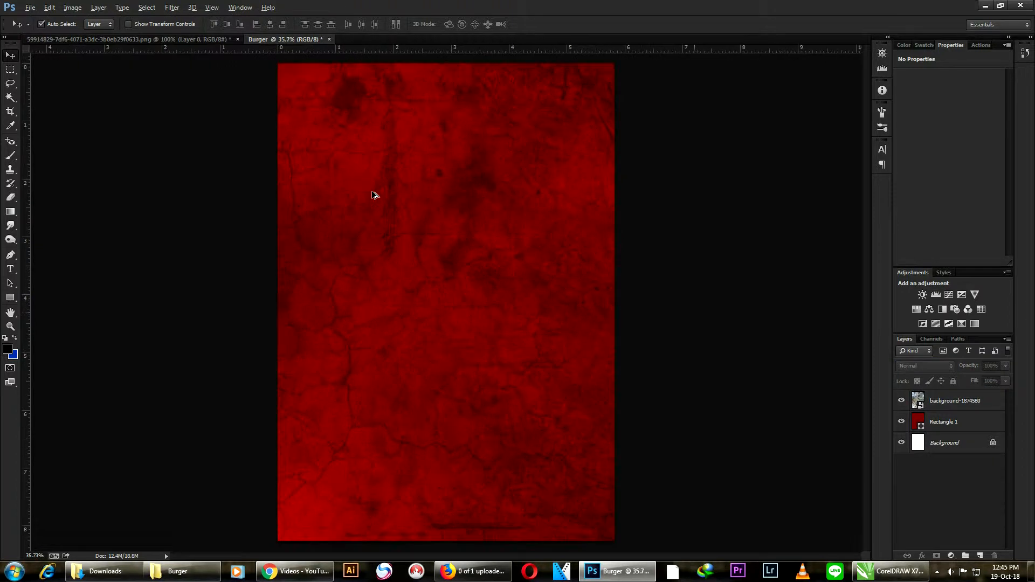
pyautogui.scroll(1, 373, 196)
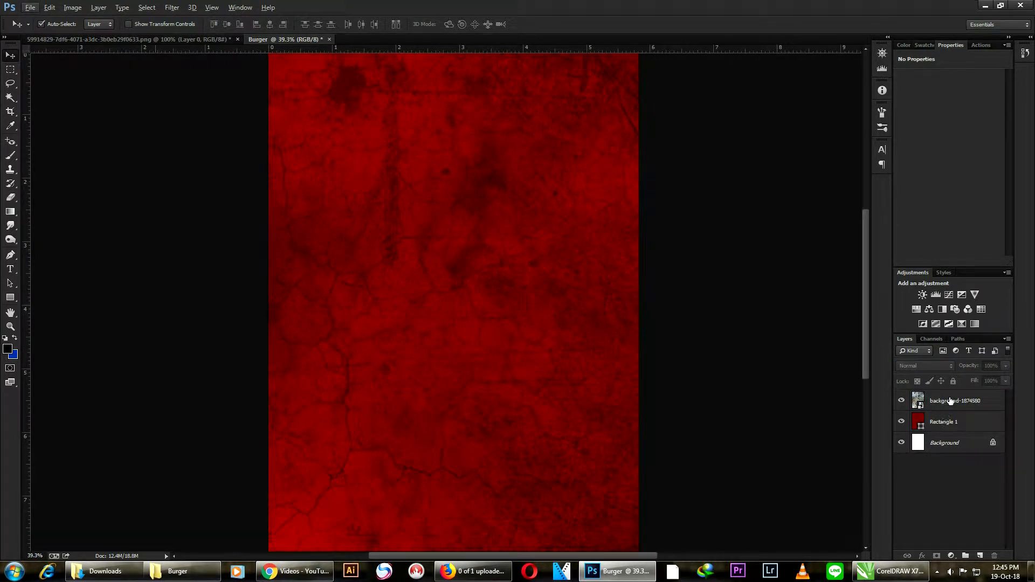
# - Add a Curves adjustment above the texture and lower its midpoint to about input 138, output 70
pyautogui.click(952, 296)
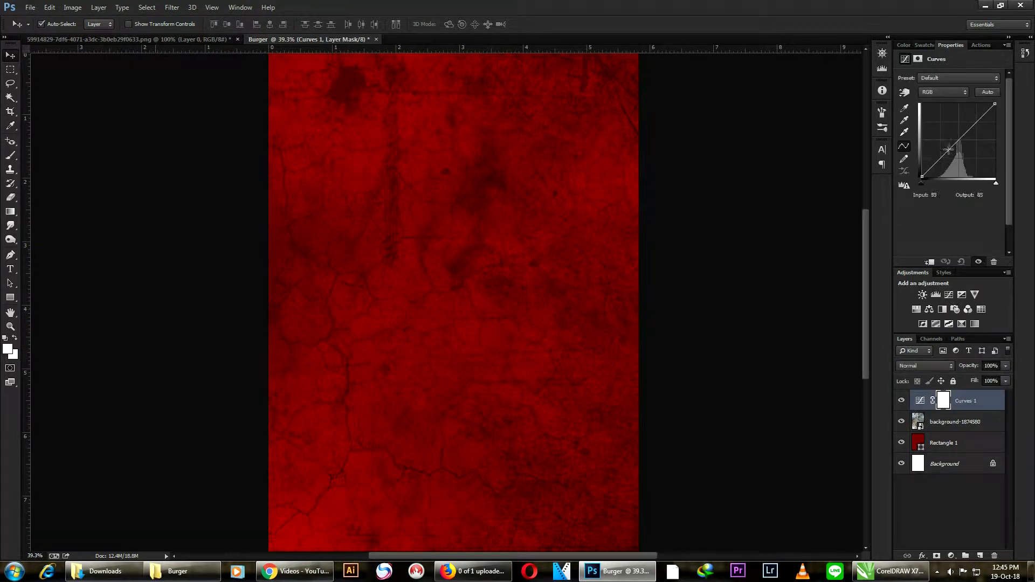
pyautogui.moveTo(954, 144); pyautogui.dragTo(961, 156)
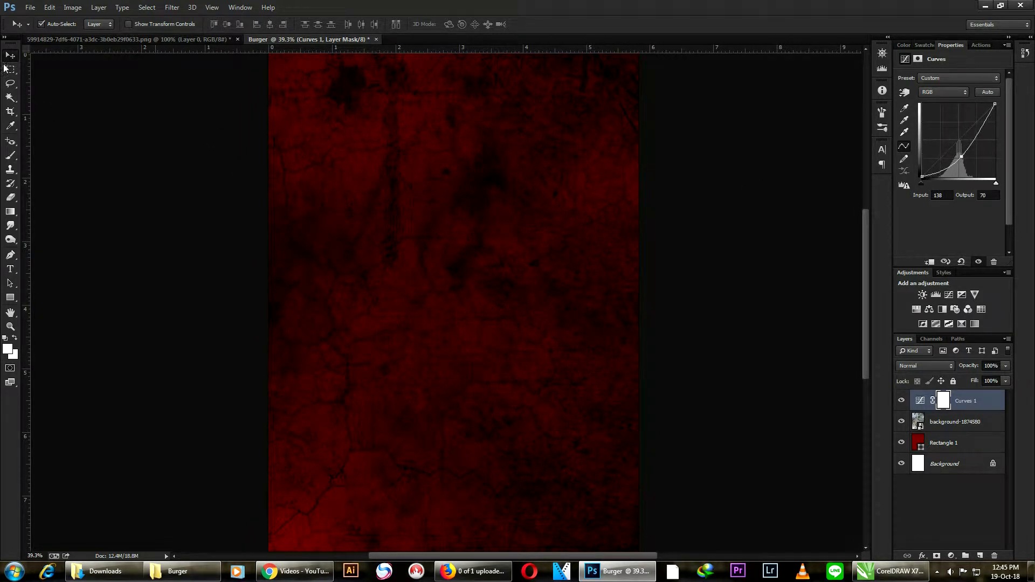
pyautogui.click(733, 210)
pyautogui.scroll(-3, 718, 211)
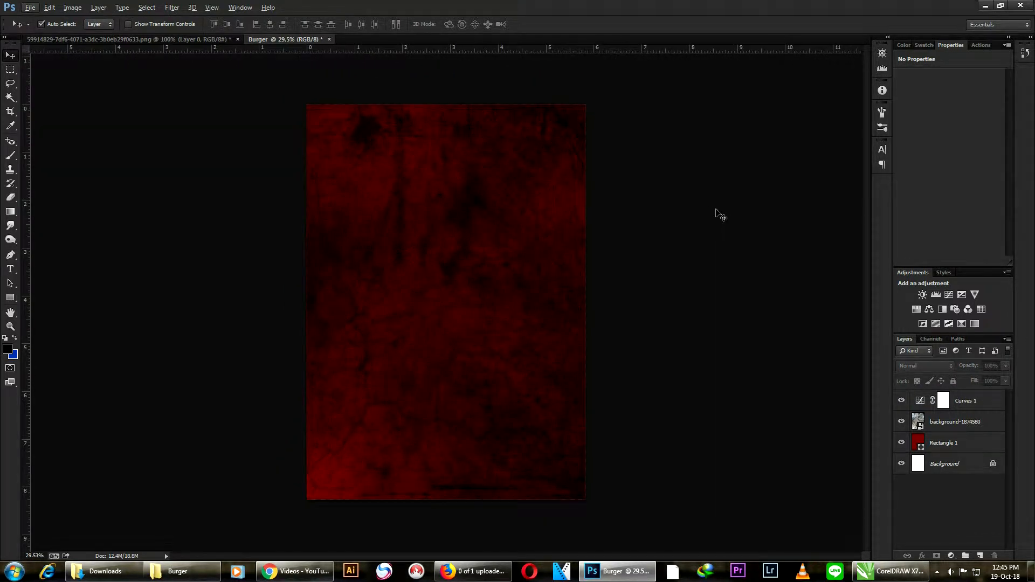
# - Add a new layer and paint soft black shading over the poster with a 1700 px brush
pyautogui.click(981, 556)
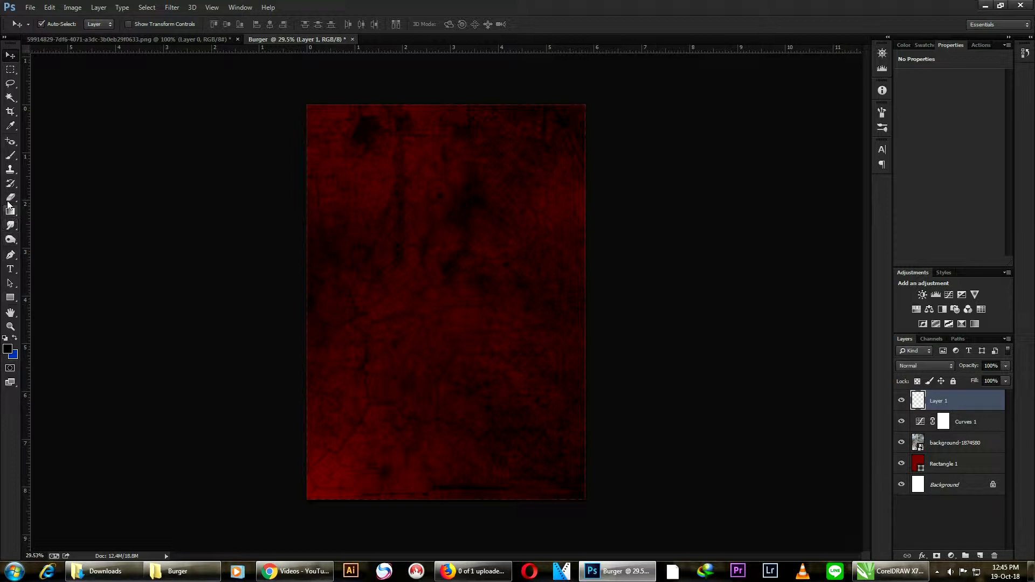
pyautogui.click(12, 156)
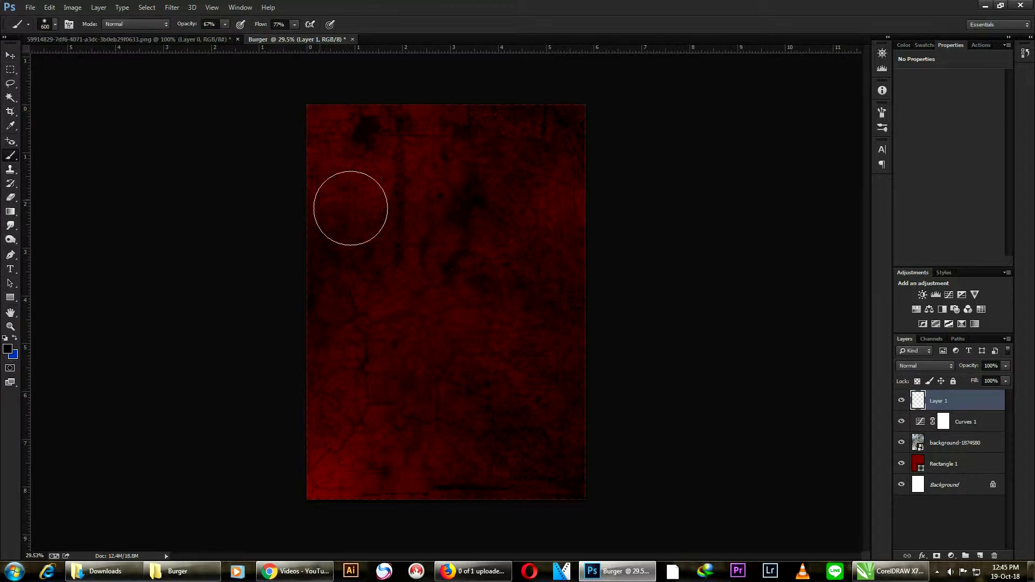
pyautogui.press(']')
pyautogui.press(']')
pyautogui.press(']')
pyautogui.press(']')
pyautogui.press(']')
pyautogui.press(']')
pyautogui.press(']')
pyautogui.press(']')
pyautogui.press(']')
pyautogui.press(']')
pyautogui.press(']')
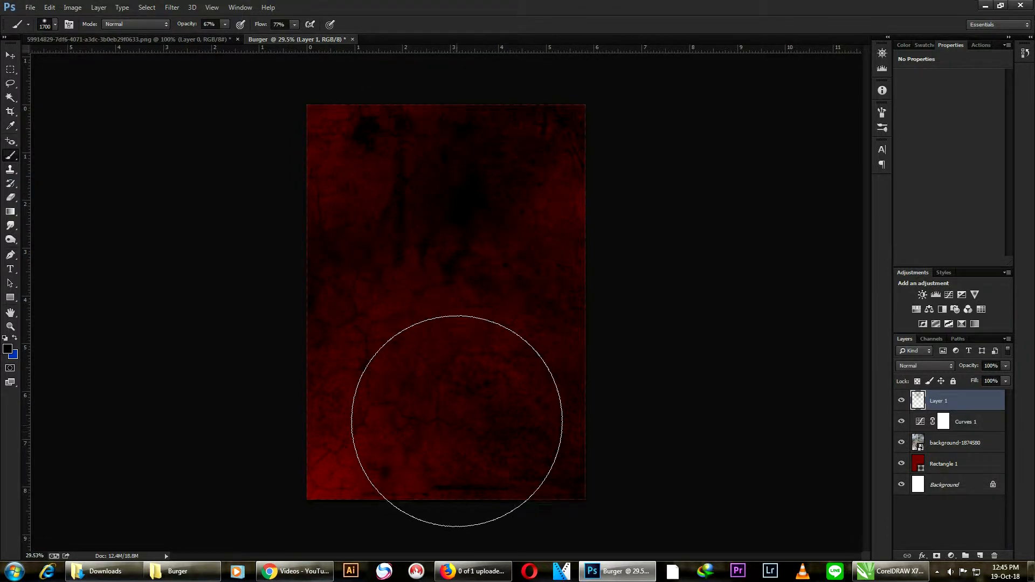
pyautogui.moveTo(422, 406); pyautogui.dragTo(441, 434)
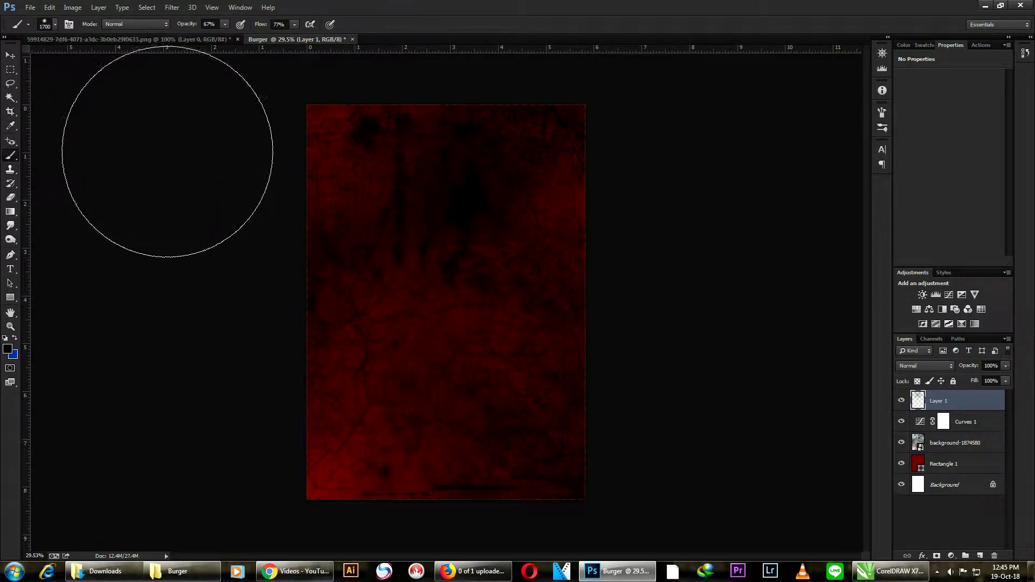
pyautogui.click(11, 58)
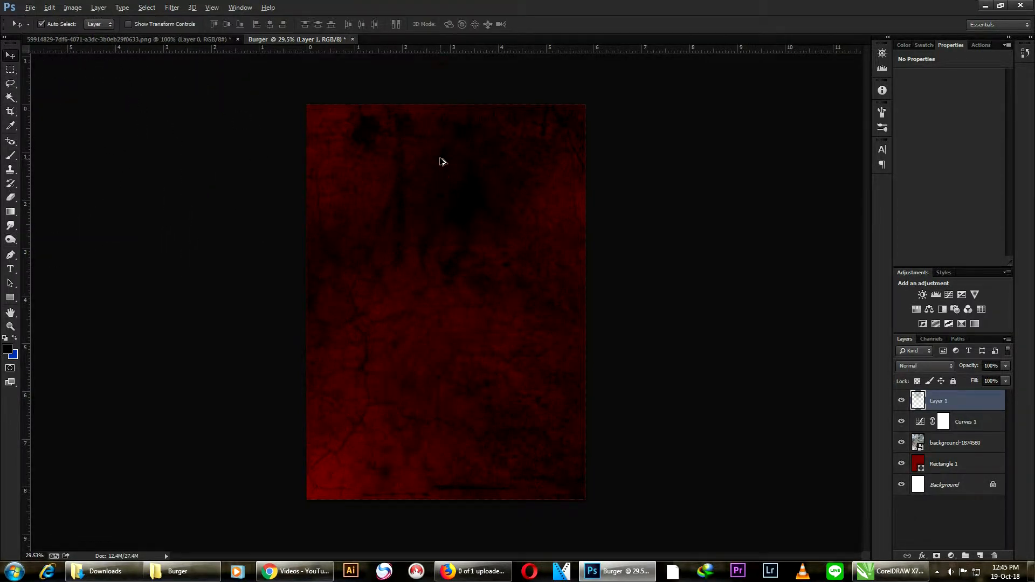
# - Shift the painted shading layer slightly and darken it with Curves at input 128, output 85
pyautogui.scroll(2, 441, 161)
pyautogui.moveTo(463, 175); pyautogui.dragTo(446, 157)
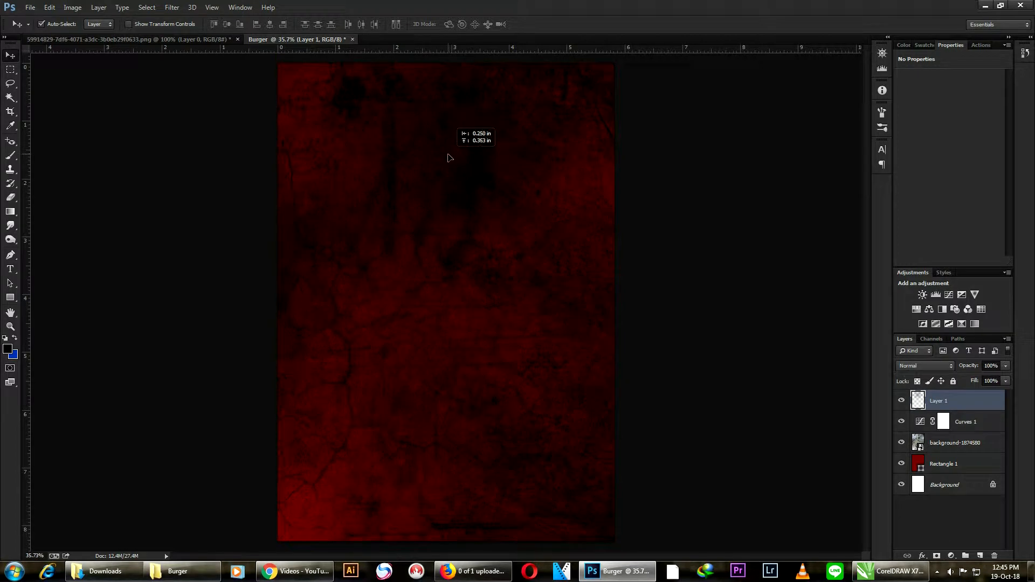
pyautogui.hotkey('ctrl', 'm')
pyautogui.moveTo(887, 415); pyautogui.dragTo(908, 401)
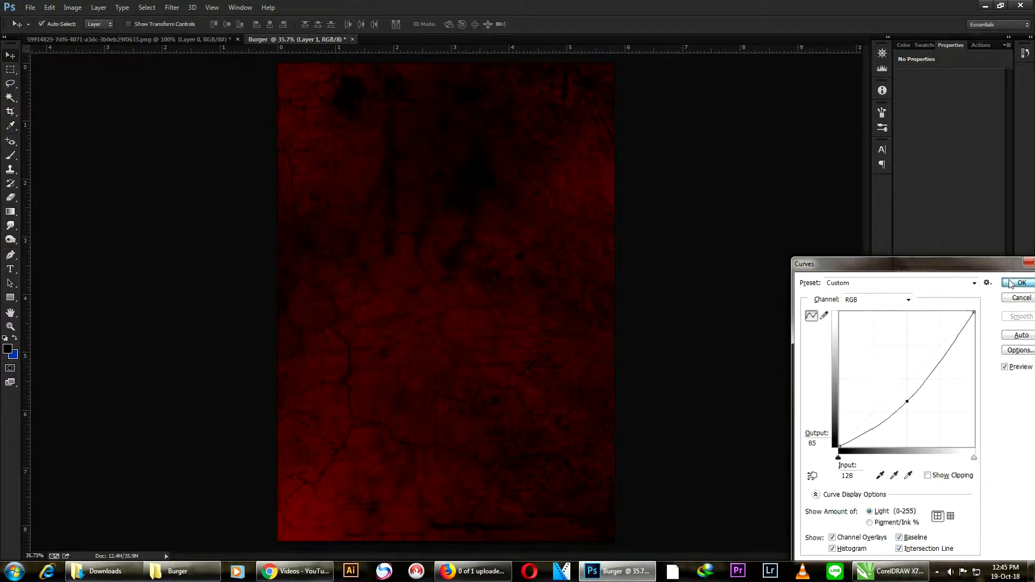
pyautogui.click(1022, 282)
pyautogui.scroll(-2, 487, 229)
pyautogui.scroll(1, 487, 228)
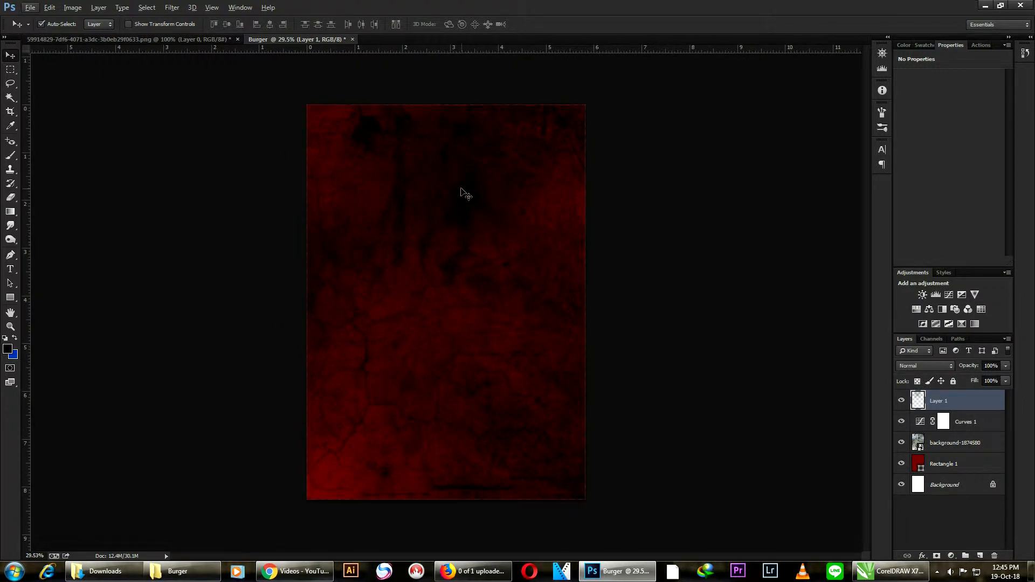
# - Delete the painted shading layer and deselect the remaining layers
pyautogui.moveTo(462, 192)
pyautogui.mouseDown()
pyautogui.moveTo(434, 185)
pyautogui.moveTo(503, 168)
pyautogui.moveTo(461, 189)
pyautogui.moveTo(469, 195)
pyautogui.mouseUp()
pyautogui.press('Delete')
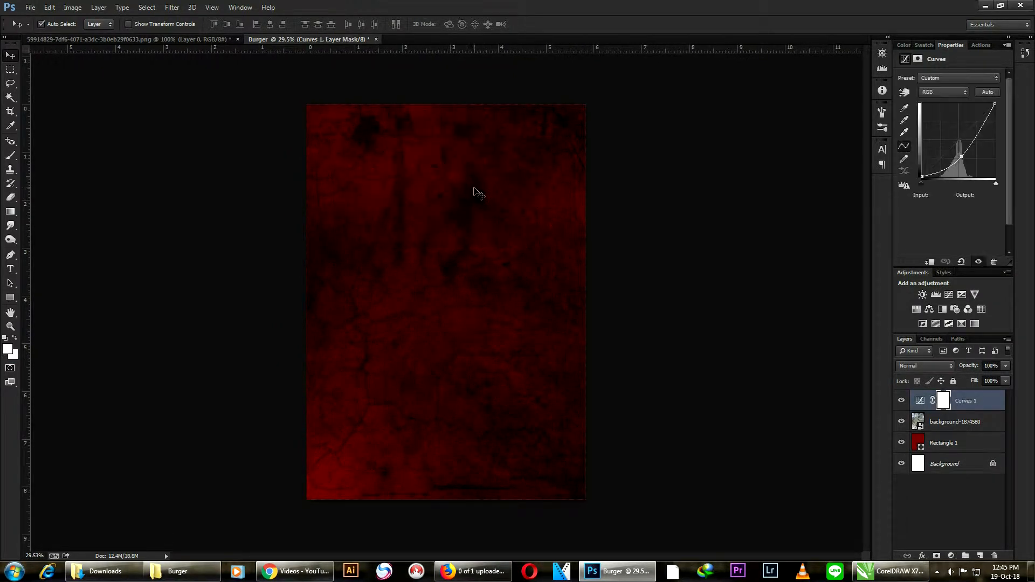
pyautogui.click(626, 199)
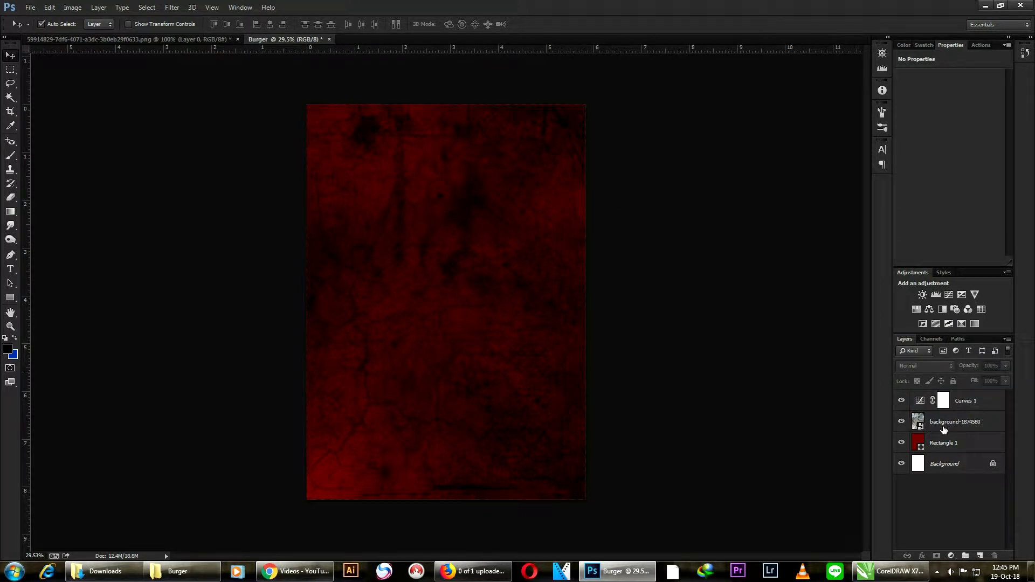
# - Add a new layer and paint a soft black spot at the poster's top centre with the brush at 100% opacity
pyautogui.click(981, 556)
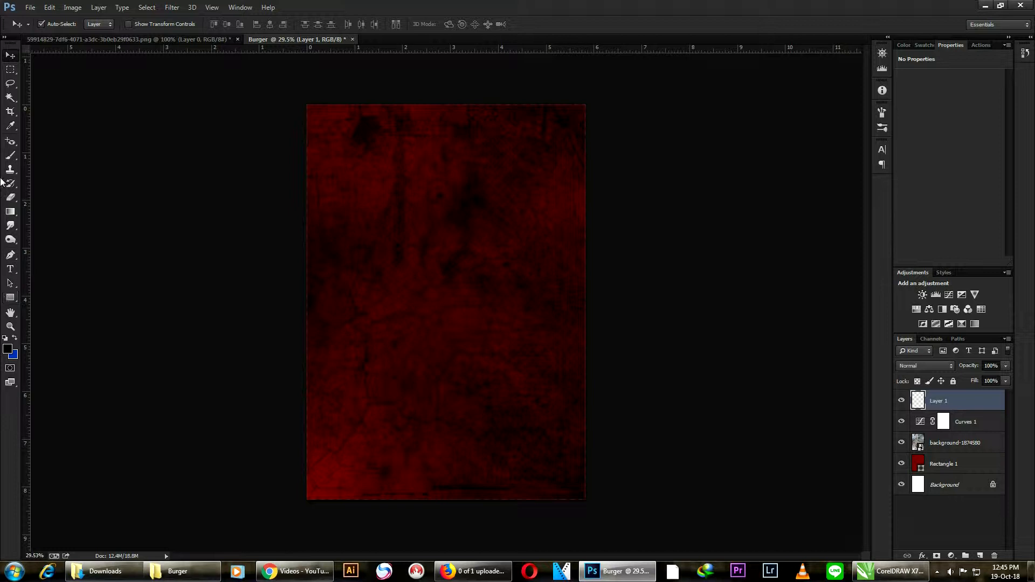
pyautogui.click(10, 157)
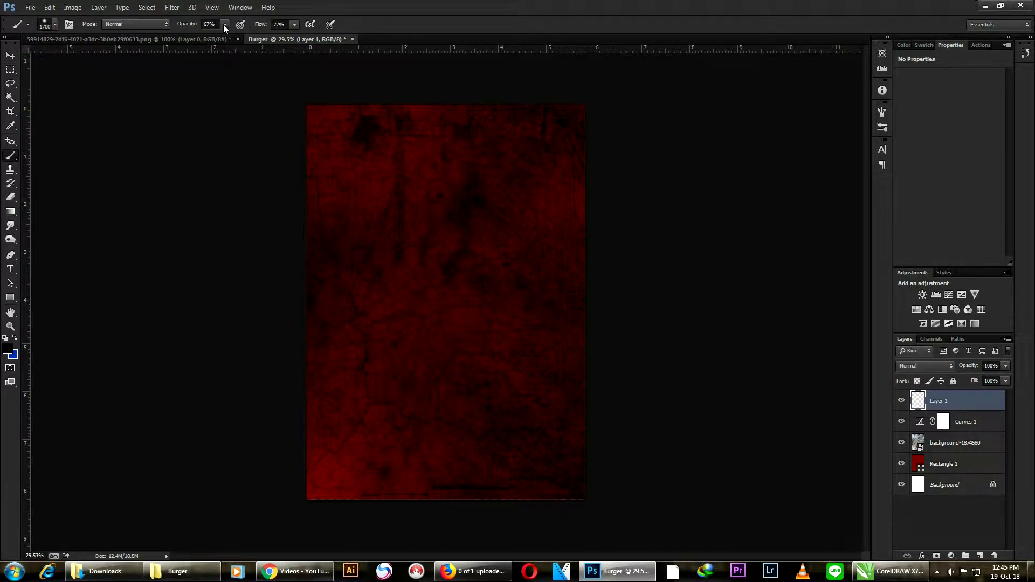
pyautogui.moveTo(225, 36); pyautogui.dragTo(246, 37)
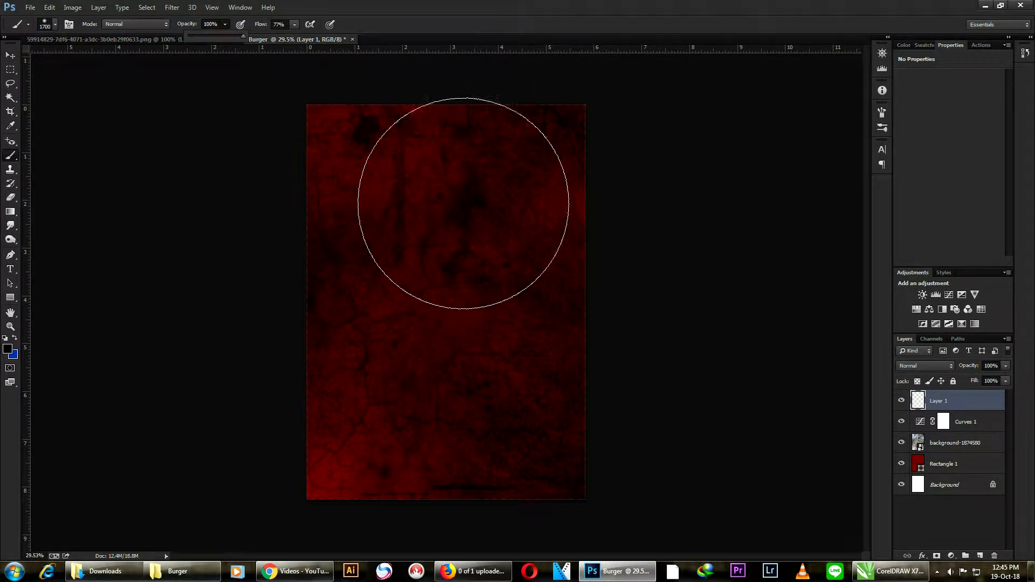
pyautogui.click(445, 131)
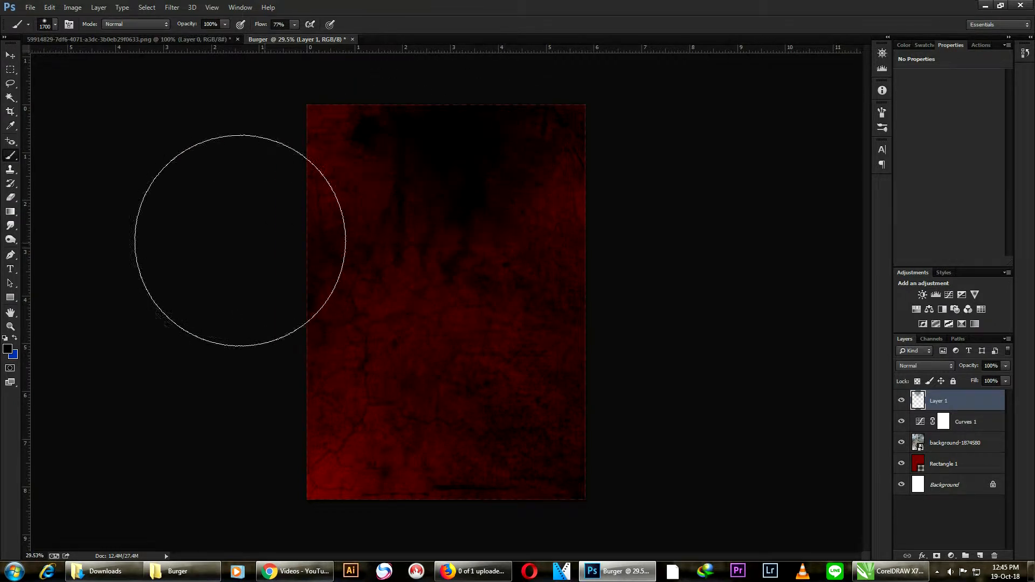
pyautogui.click(10, 56)
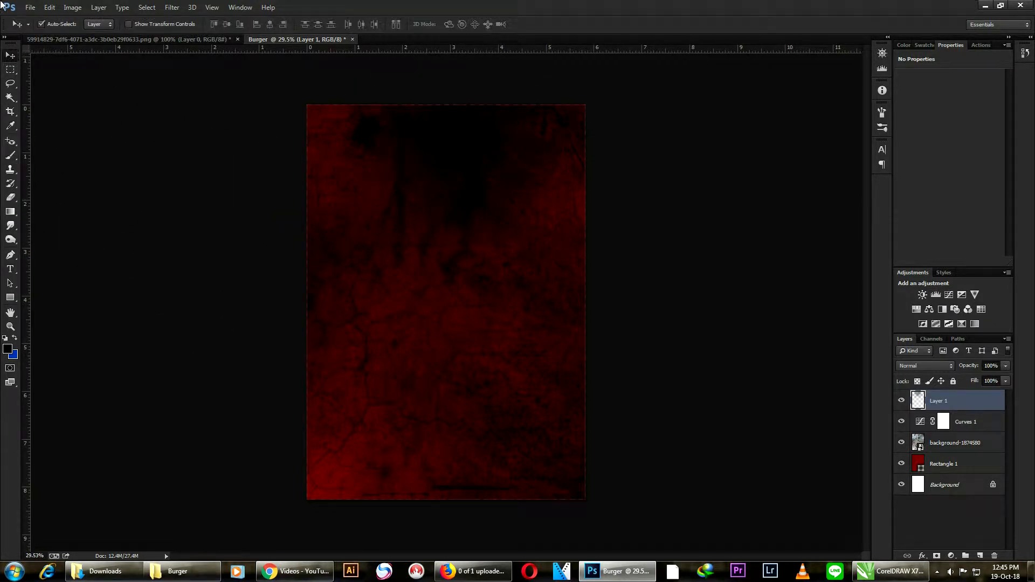
# - Place the burger meal image 0ac4ebe1c5588b3c2699ee5d68b1d93b.png from the Burger folder into the poster
pyautogui.click(31, 7)
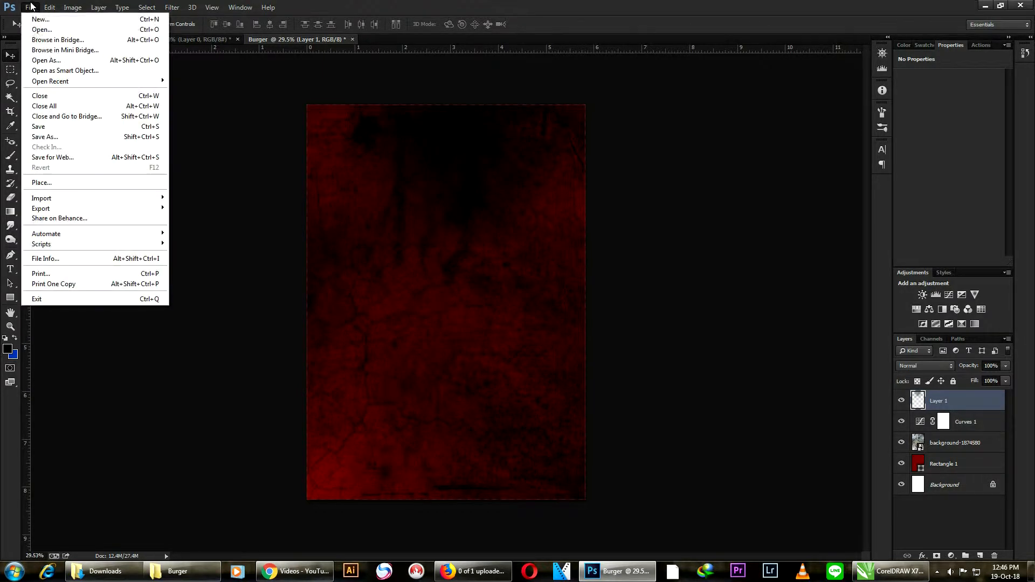
pyautogui.click(48, 182)
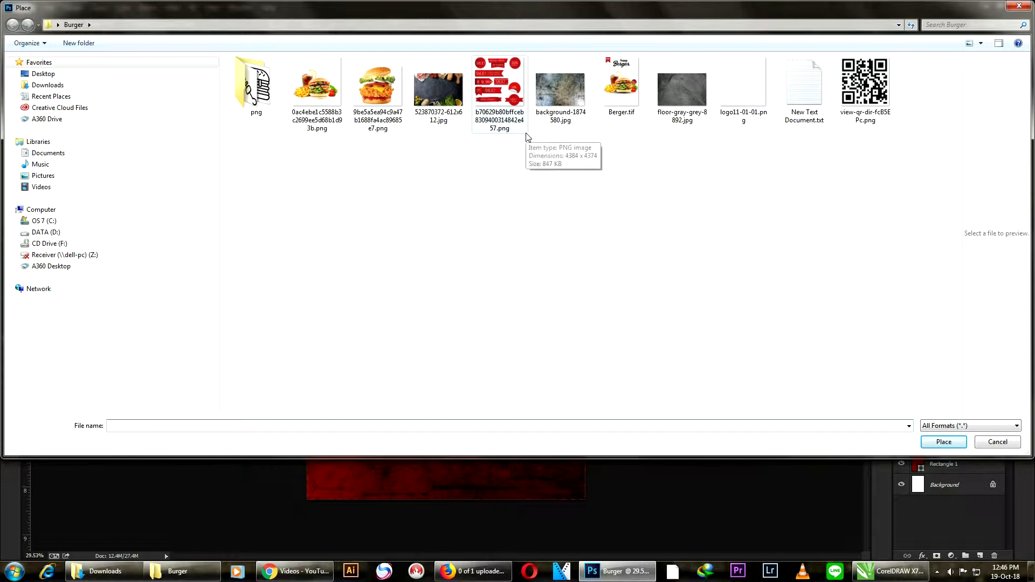
pyautogui.click(313, 96)
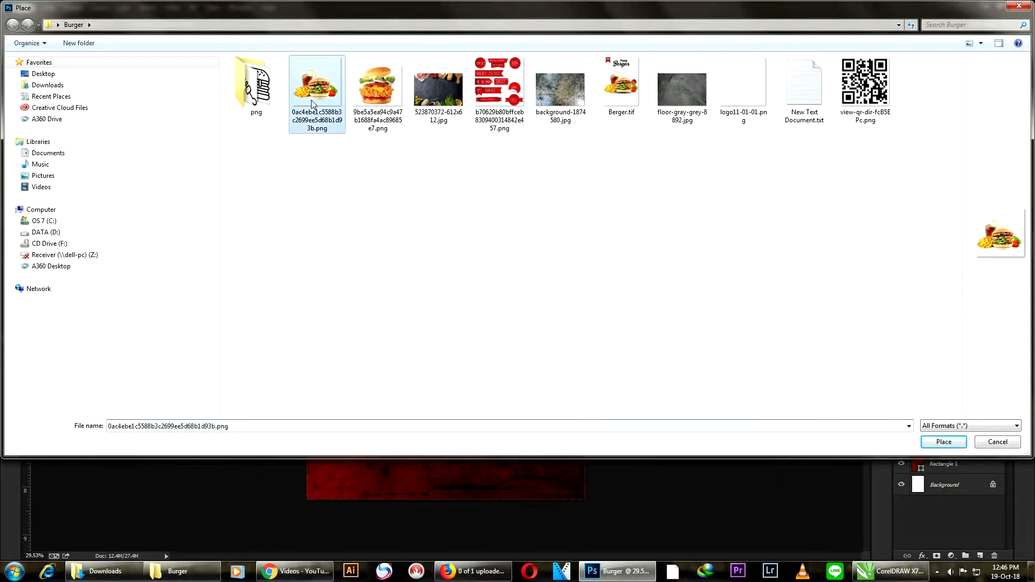
pyautogui.click(944, 442)
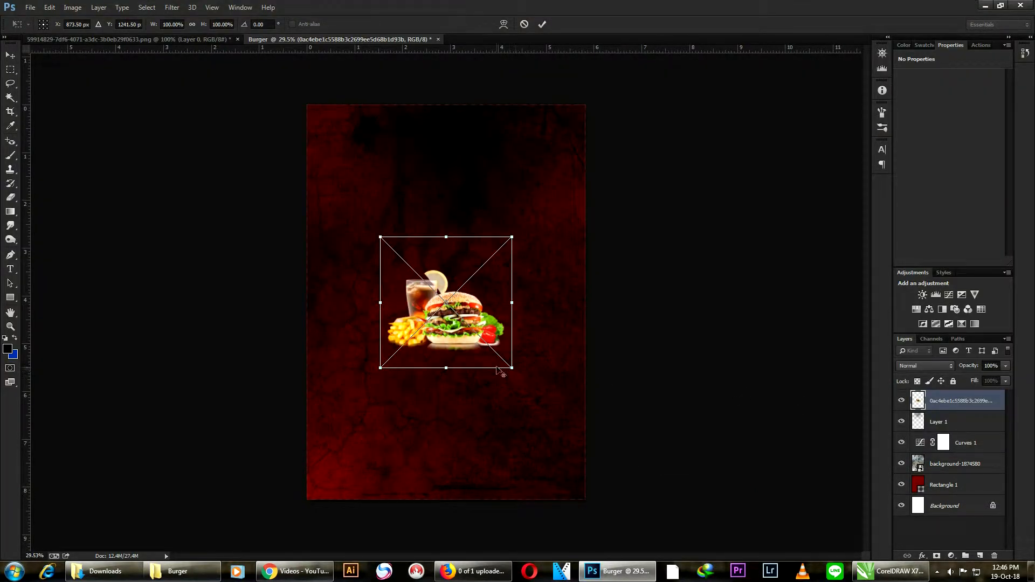
# - Scale the placed burger meal image to about 208% and position it centred in the poster's upper half
pyautogui.moveTo(508, 368); pyautogui.dragTo(605, 462)
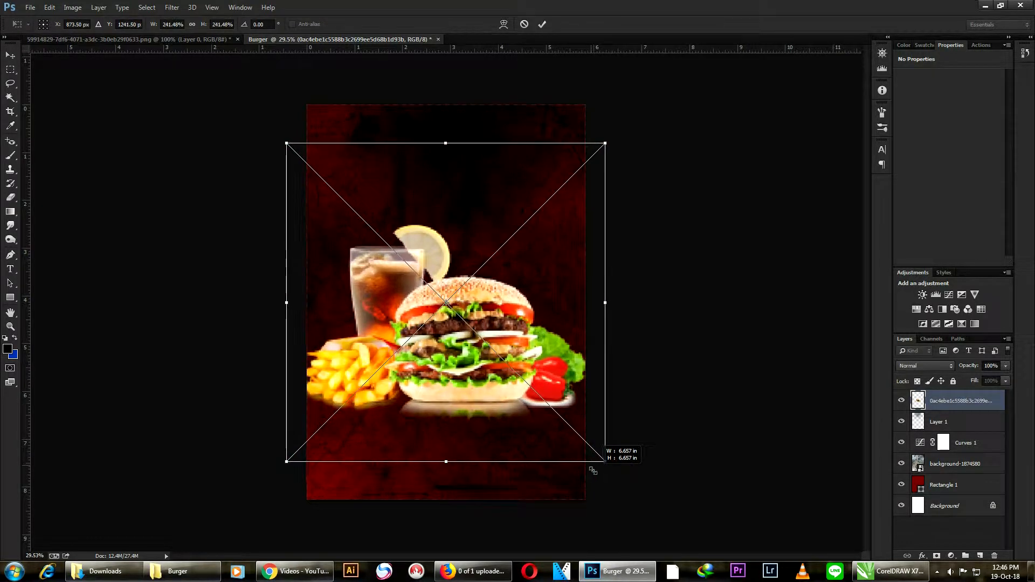
pyautogui.moveTo(507, 408); pyautogui.dragTo(507, 373)
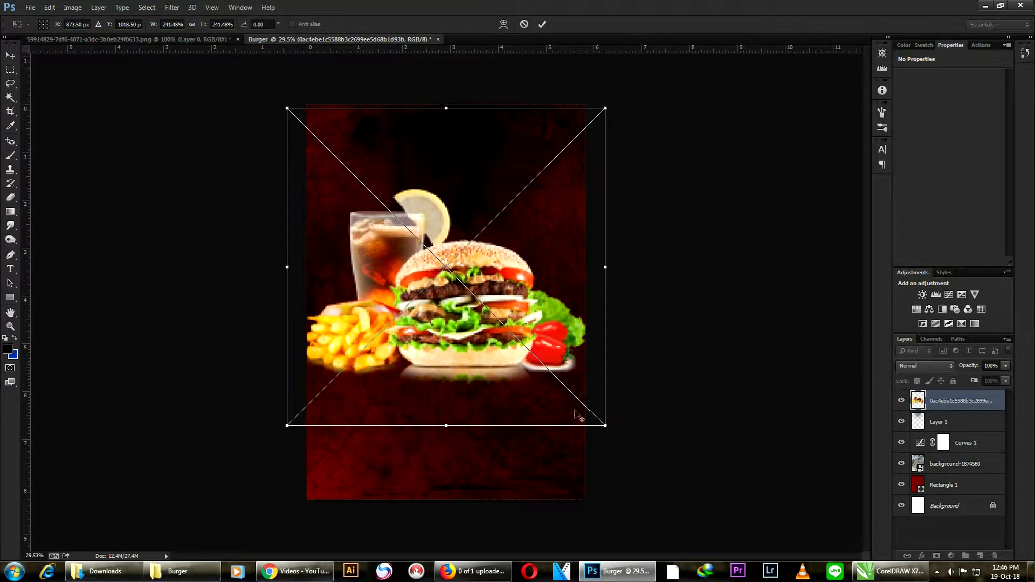
pyautogui.moveTo(605, 425); pyautogui.dragTo(584, 404)
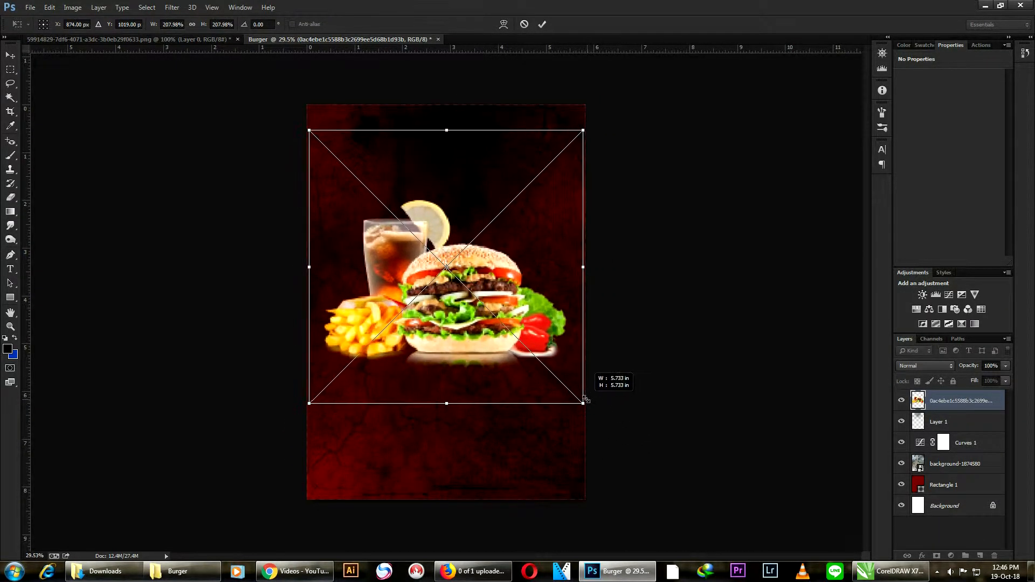
pyautogui.moveTo(465, 335); pyautogui.dragTo(466, 306)
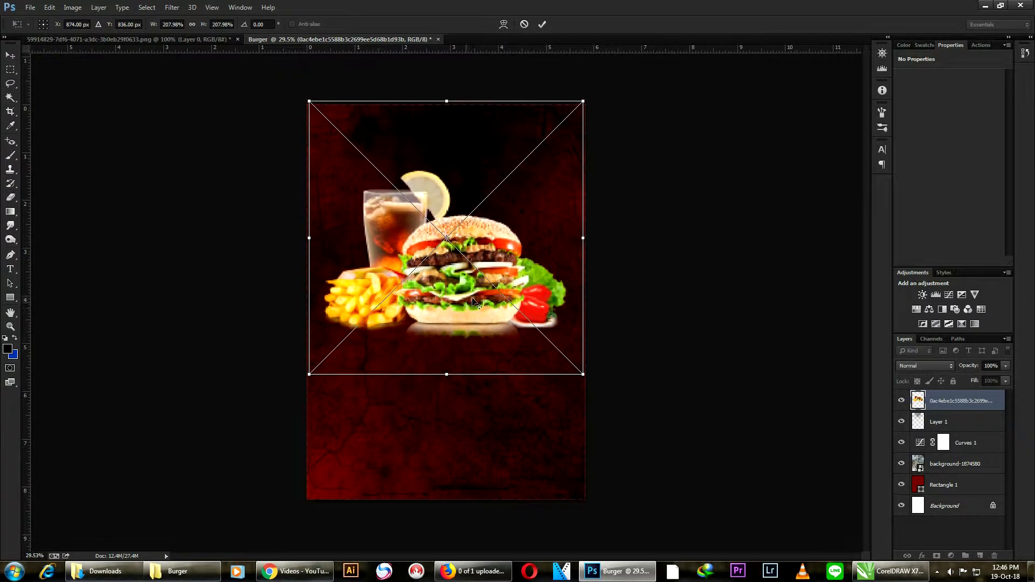
pyautogui.press('Return')
pyautogui.scroll(4, 437, 266)
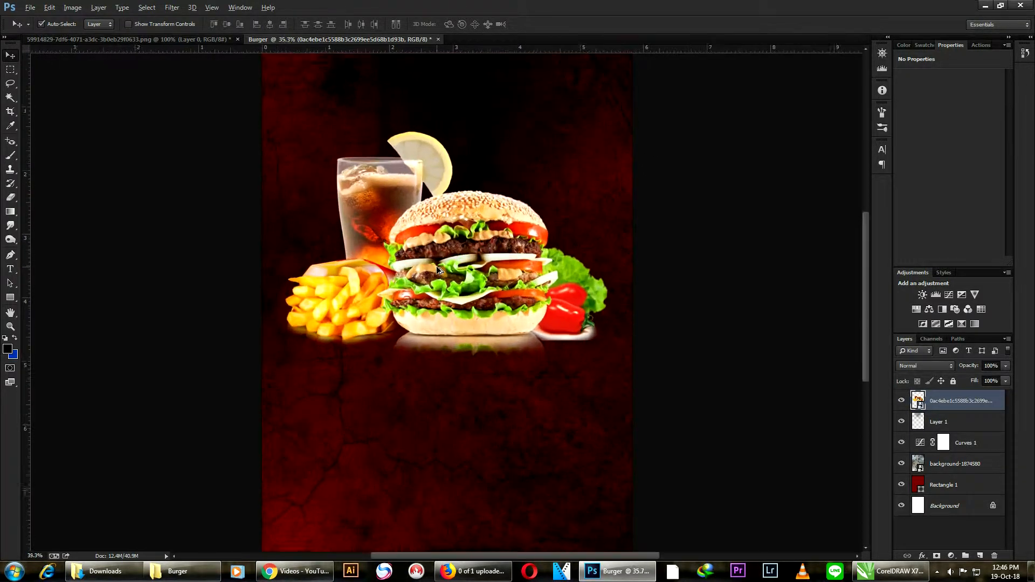
pyautogui.scroll(-2, 510, 242)
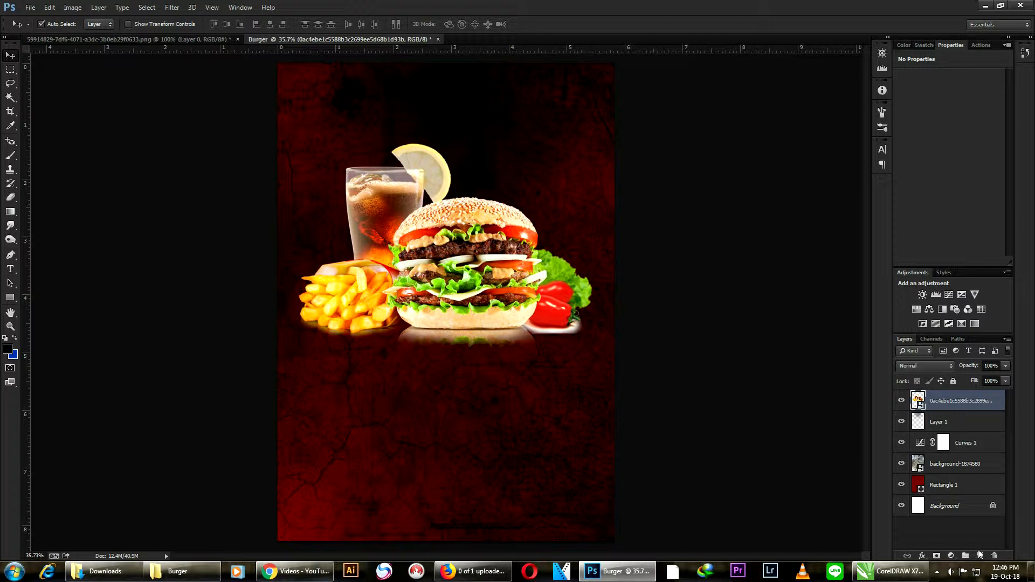
pyautogui.click(978, 571)
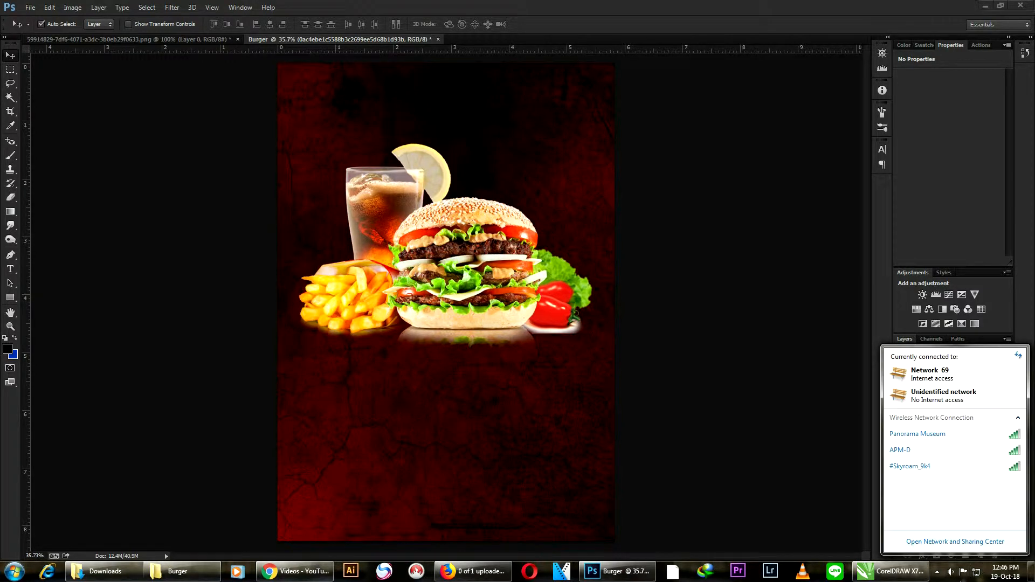
pyautogui.click(938, 573)
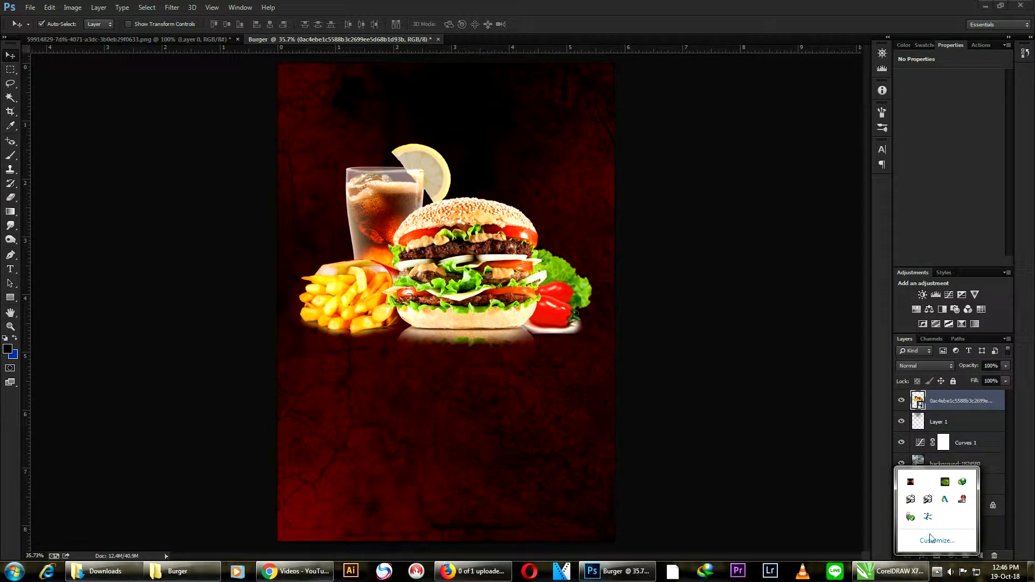
pyautogui.rightClick(963, 500)
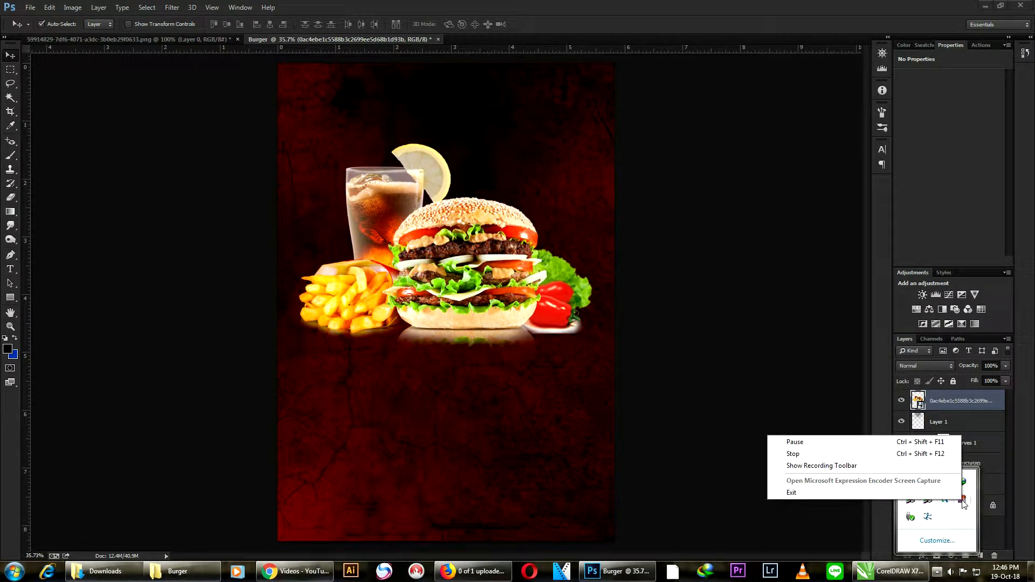
pyautogui.click(798, 441)
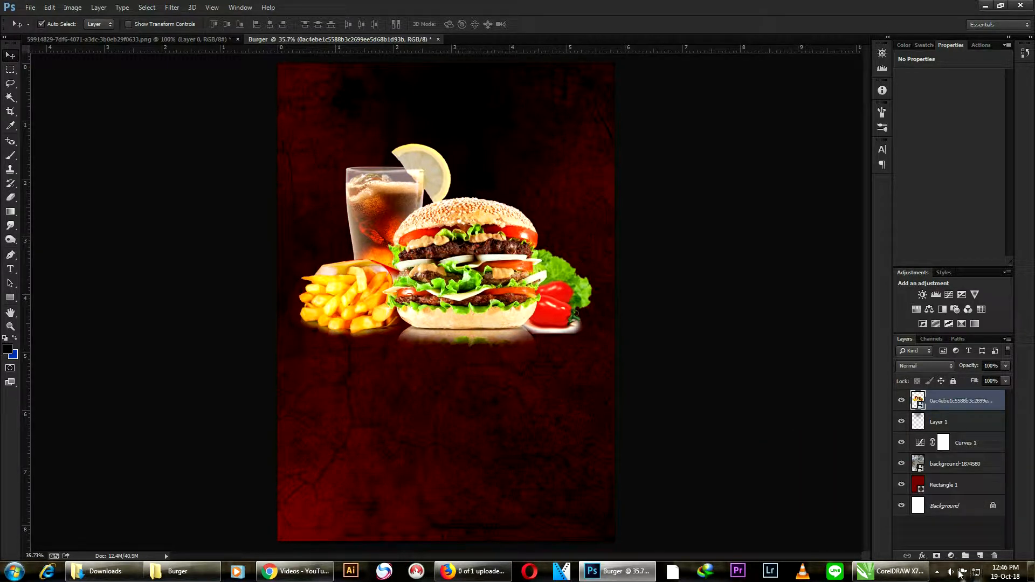
pyautogui.click(940, 573)
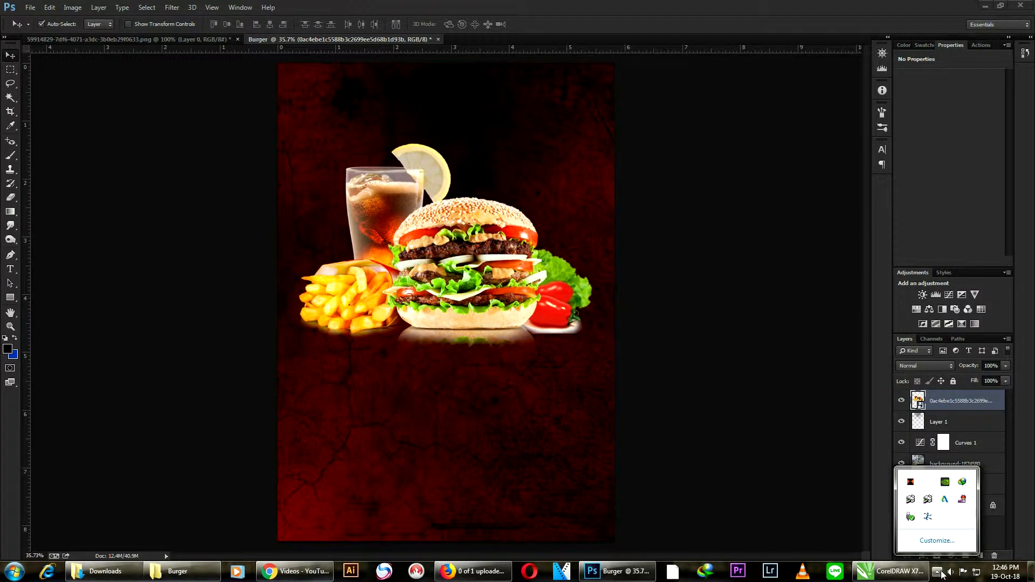
pyautogui.rightClick(964, 501)
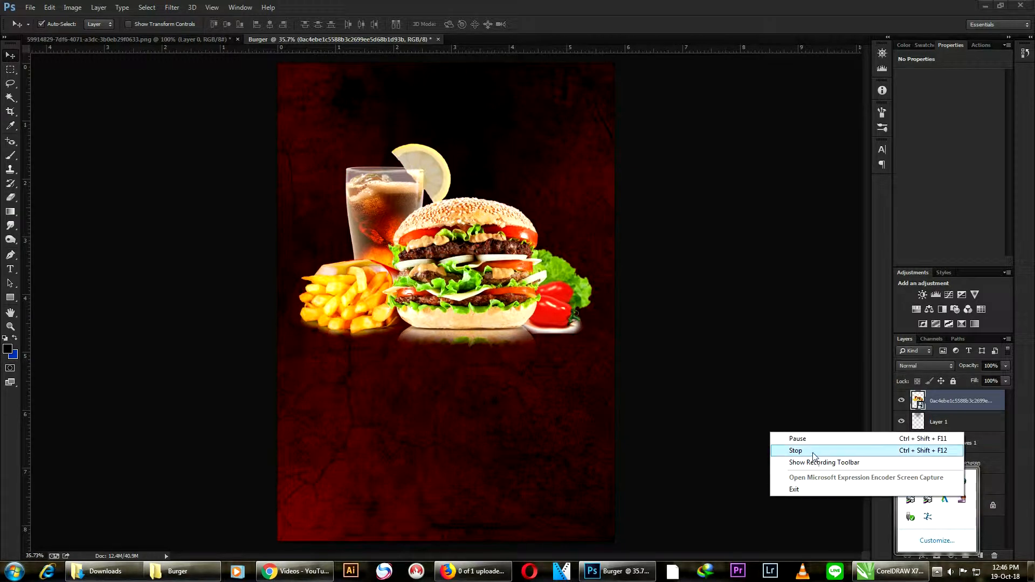
pyautogui.click(798, 451)
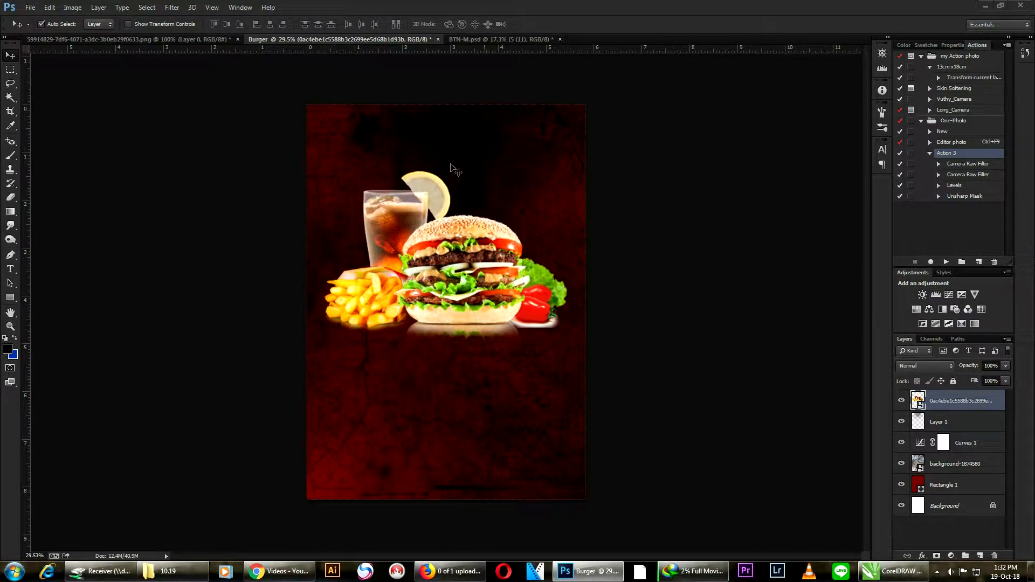
# - Move the burger meal image down to the poster's middle and reposition the black spot of Layer 1 at the top centre
pyautogui.scroll(2, 453, 151)
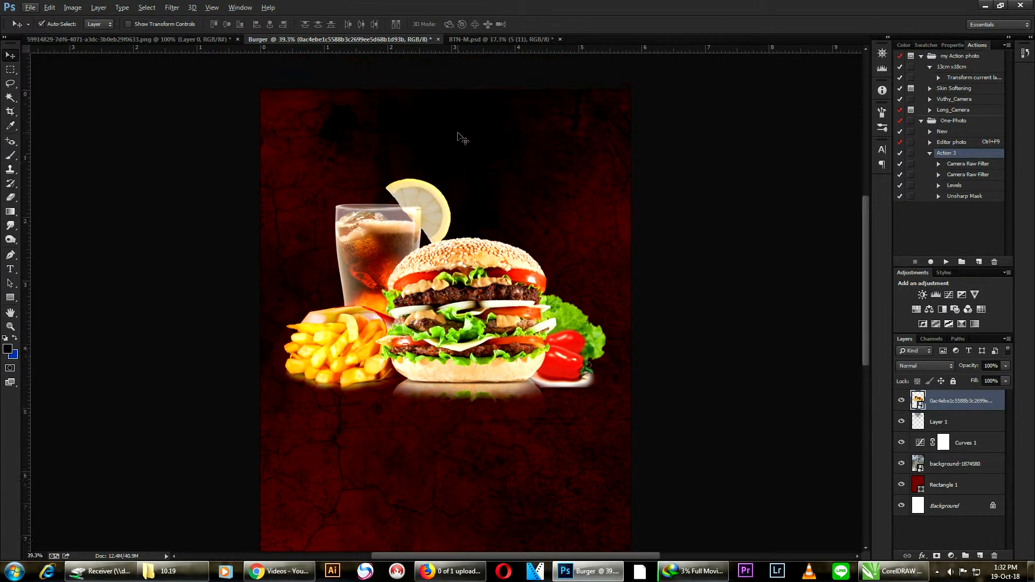
pyautogui.scroll(1, 459, 156)
pyautogui.moveTo(462, 175); pyautogui.dragTo(456, 125)
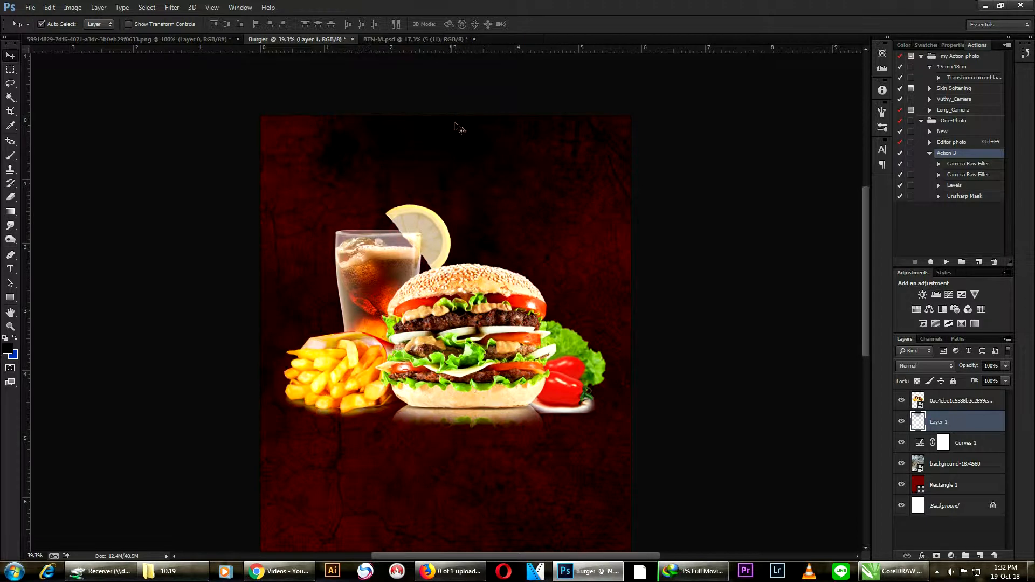
pyautogui.scroll(-1, 580, 245)
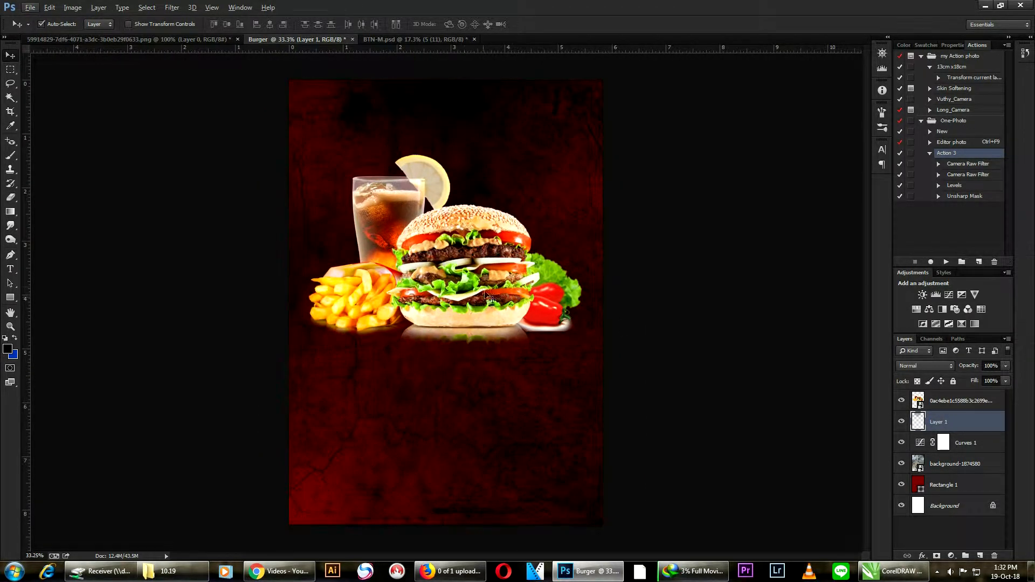
pyautogui.moveTo(489, 296); pyautogui.dragTo(489, 334)
pyautogui.moveTo(445, 125); pyautogui.dragTo(446, 157)
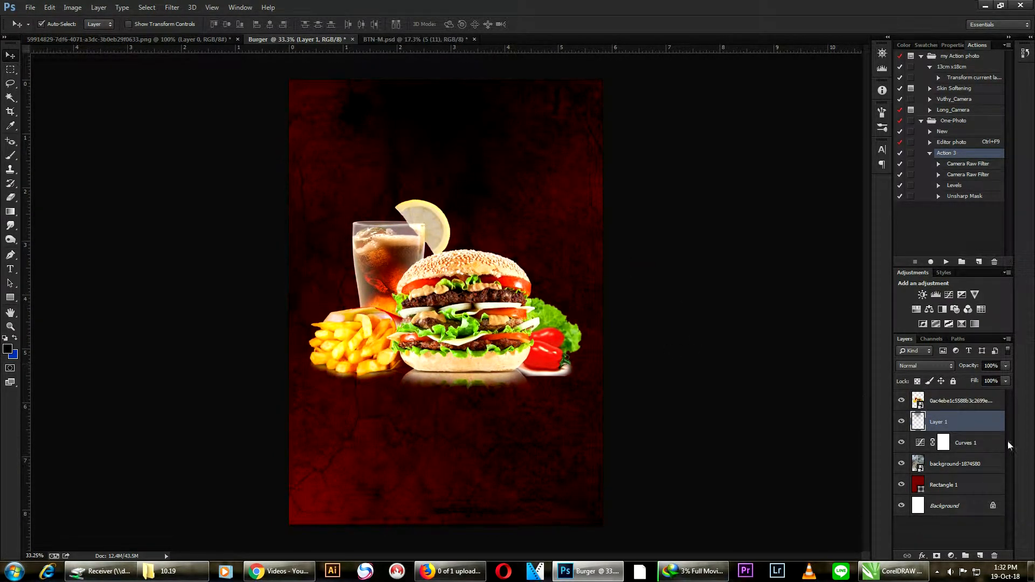
# - Add a new layer above Layer 1 and paint a soft black spot below the burger with the 1700 px brush at 100% opacity
pyautogui.click(949, 399)
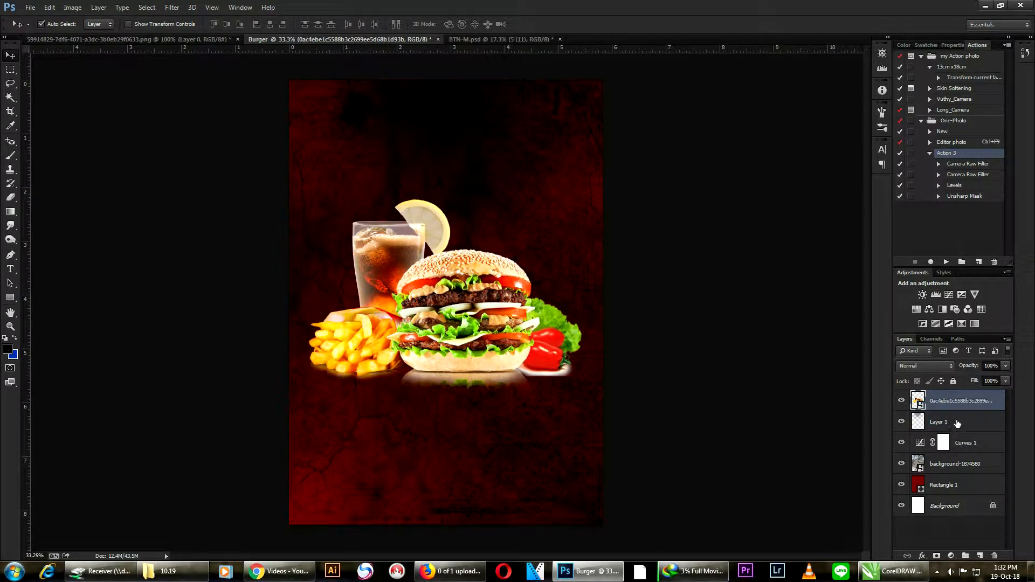
pyautogui.click(957, 424)
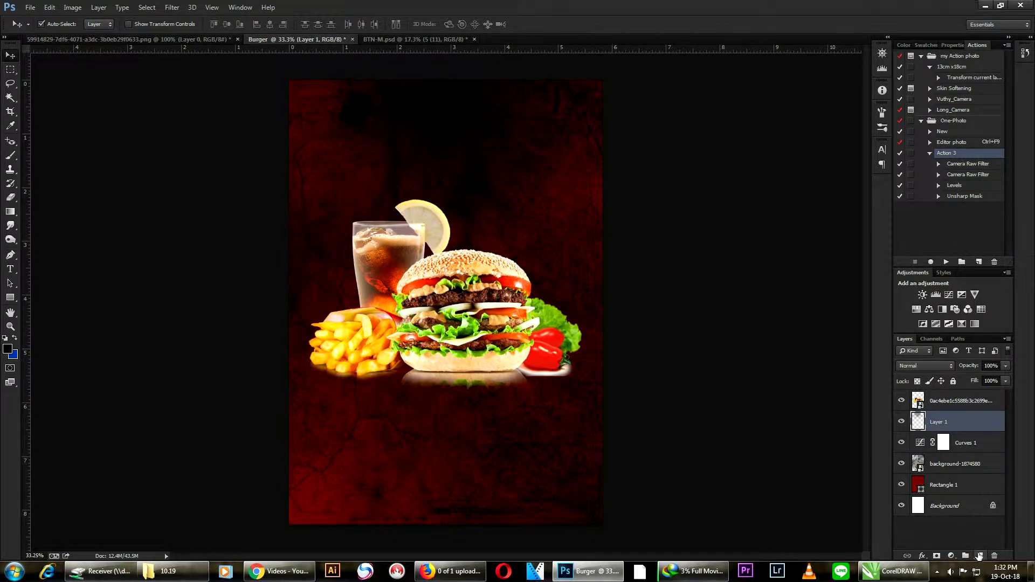
pyautogui.click(980, 556)
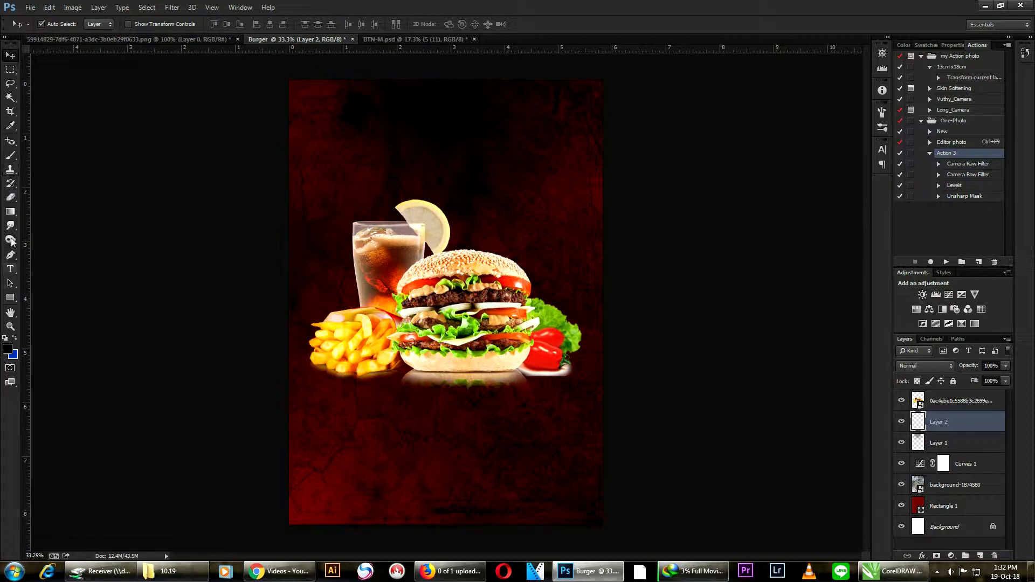
pyautogui.click(11, 155)
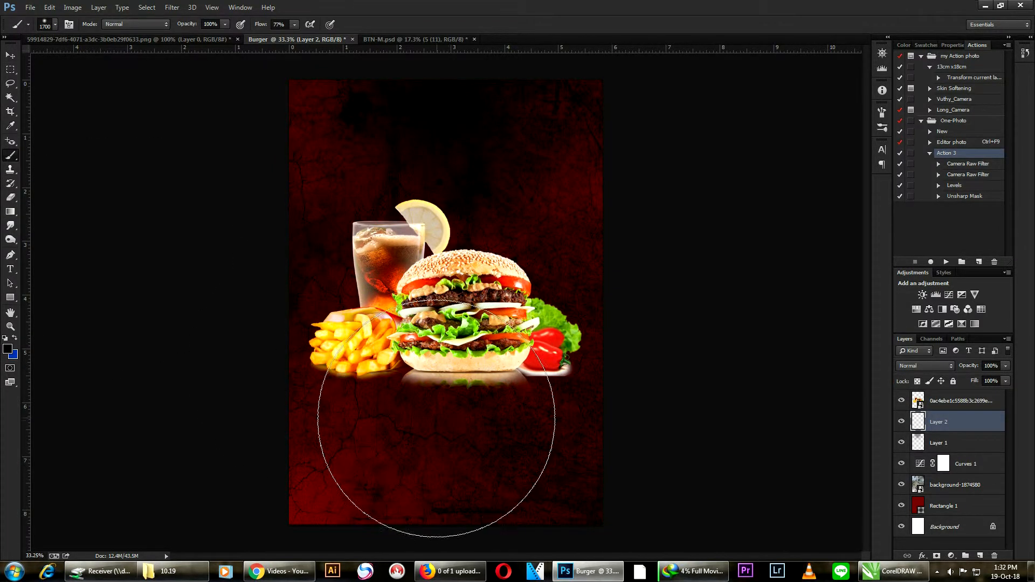
pyautogui.click(431, 439)
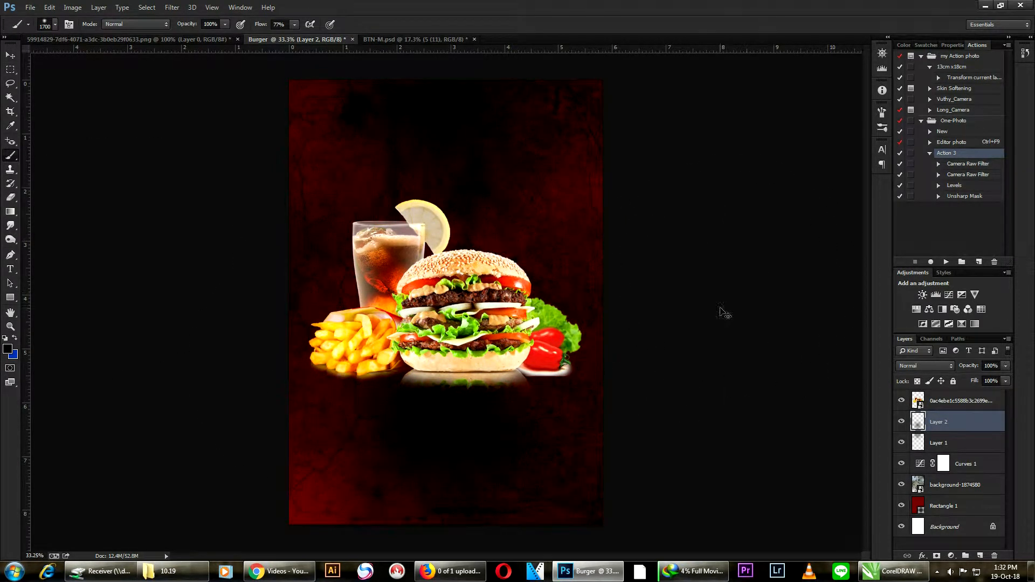
# - Squash the black spot vertically with Free Transform into a flat shadow and nudge it under the burger meal
pyautogui.hotkey('ctrl', 't')
pyautogui.moveTo(446, 524); pyautogui.dragTo(447, 419)
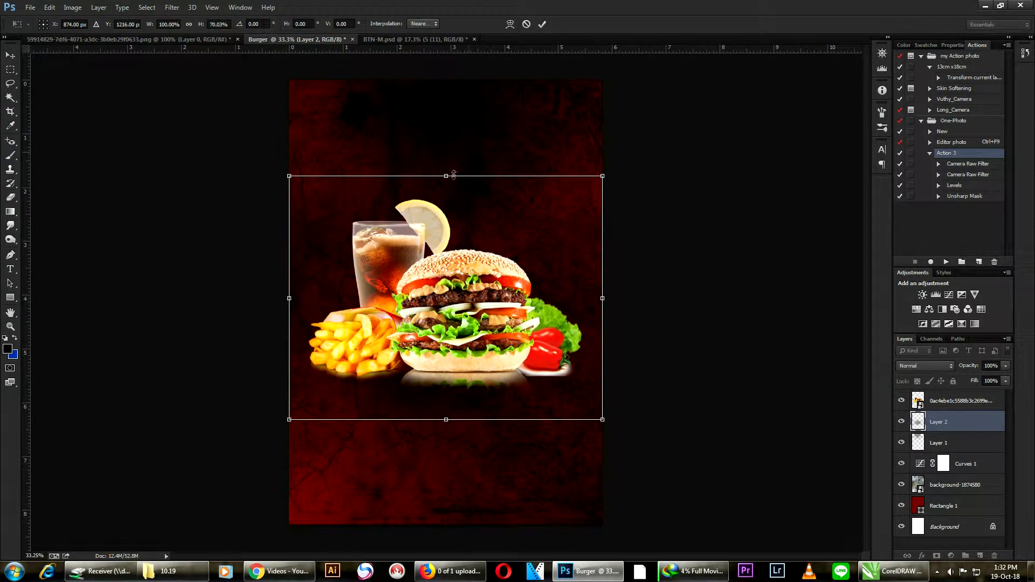
pyautogui.moveTo(455, 175); pyautogui.dragTo(455, 234)
pyautogui.moveTo(437, 419)
pyautogui.mouseDown()
pyautogui.moveTo(439, 445)
pyautogui.moveTo(446, 414)
pyautogui.mouseUp()
pyautogui.press('Return')
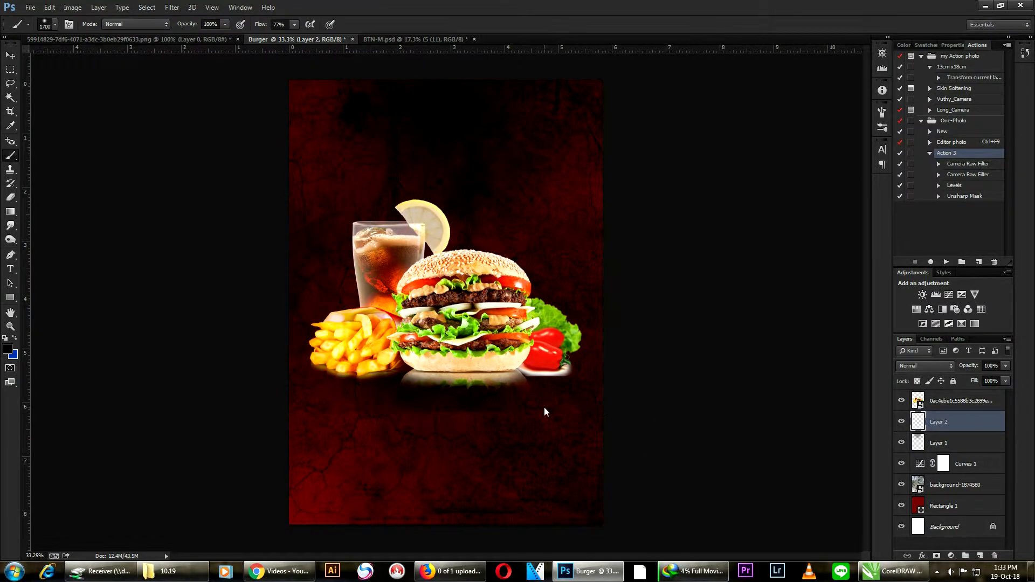
pyautogui.press('b')
pyautogui.keyDown('alt'); pyautogui.scroll(-1, 633, 321); pyautogui.keyUp('alt')
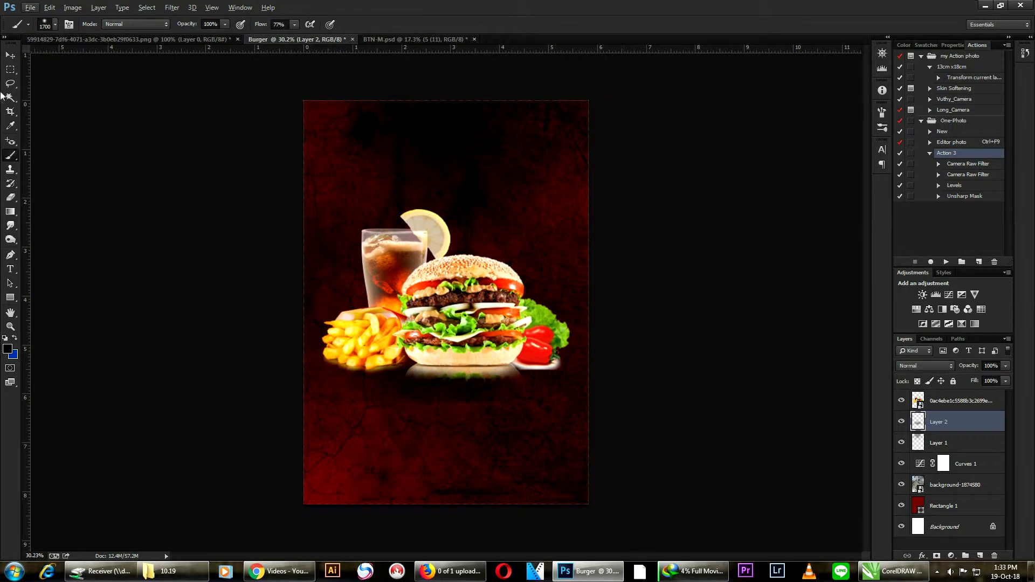
pyautogui.click(10, 55)
pyautogui.moveTo(451, 396); pyautogui.dragTo(452, 400)
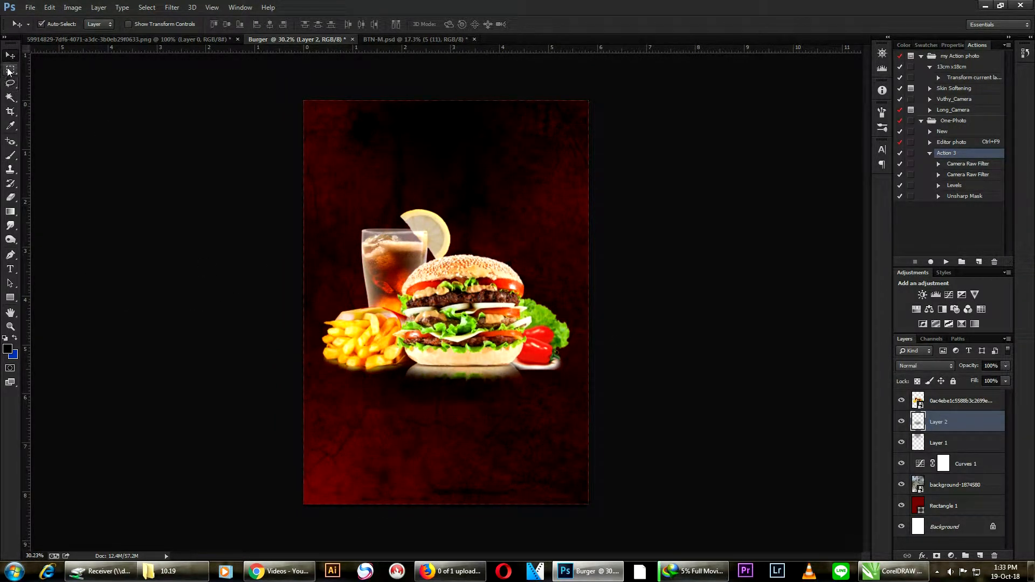
# - Soften the shadow under the burger meal with a Gaussian Blur of slightly reduced radius
pyautogui.click(172, 8)
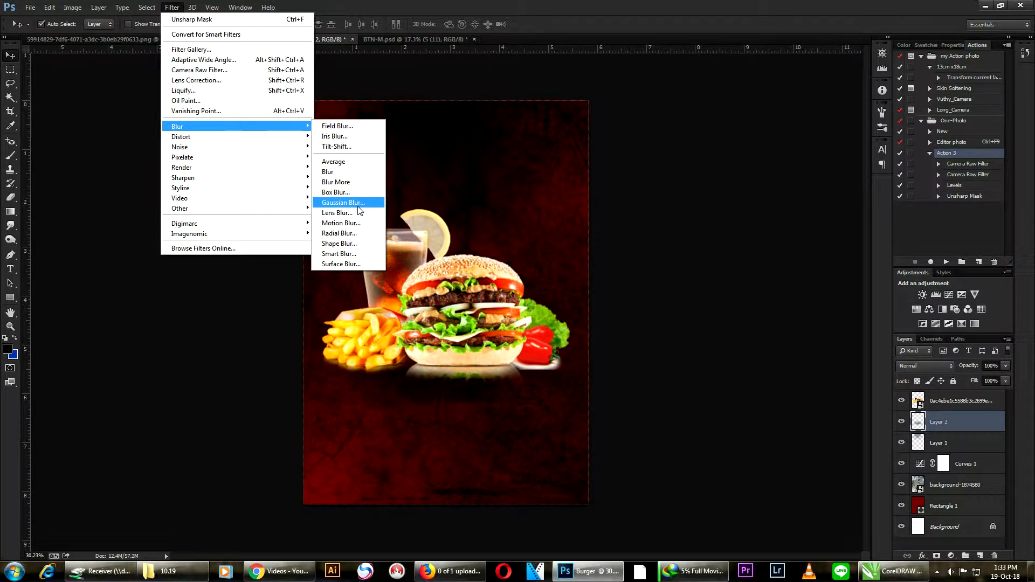
pyautogui.click(343, 203)
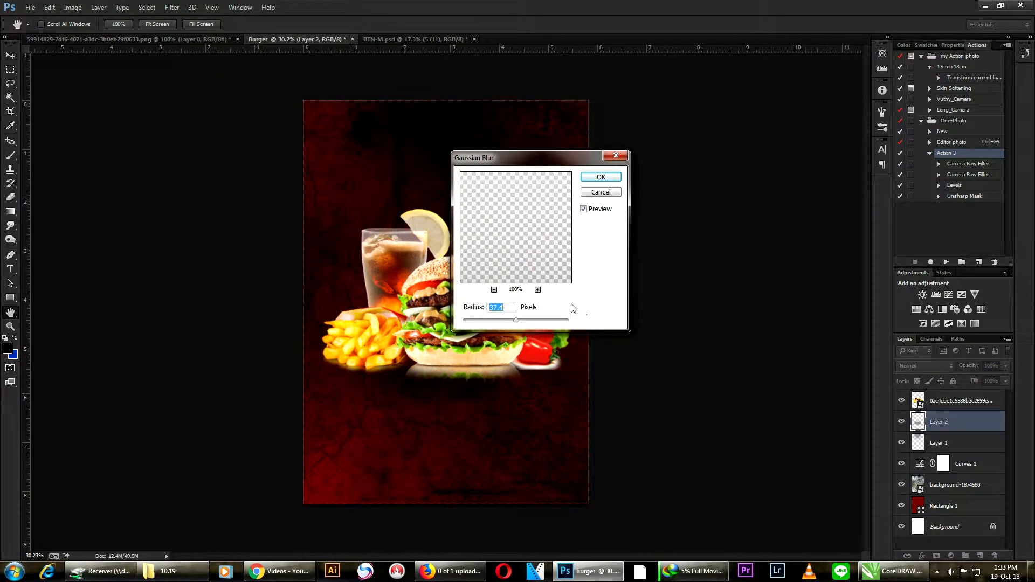
pyautogui.moveTo(516, 320); pyautogui.dragTo(512, 322)
pyautogui.click(601, 177)
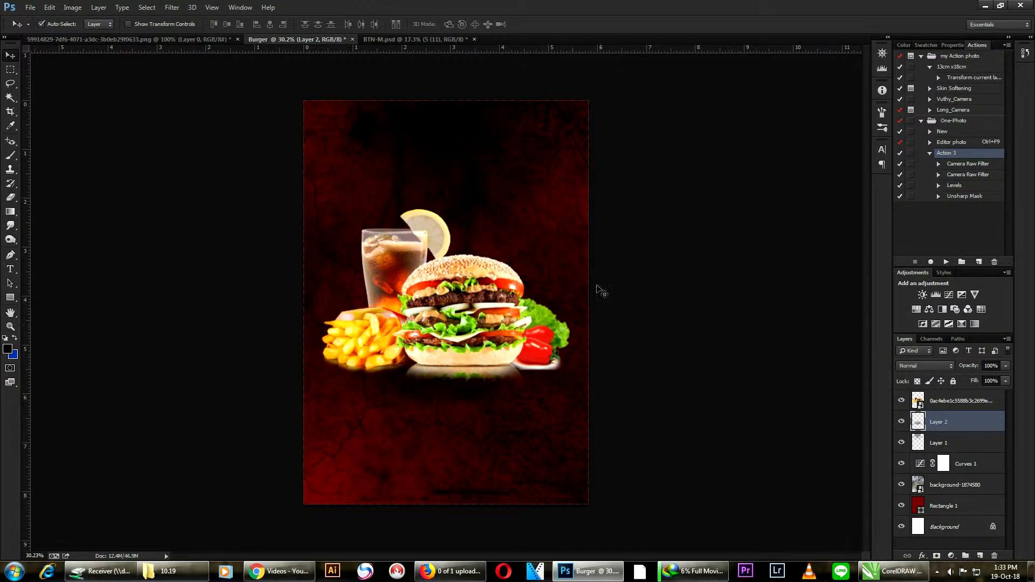
pyautogui.hotkey('ctrl', '+')
pyautogui.scroll(1, 543, 360)
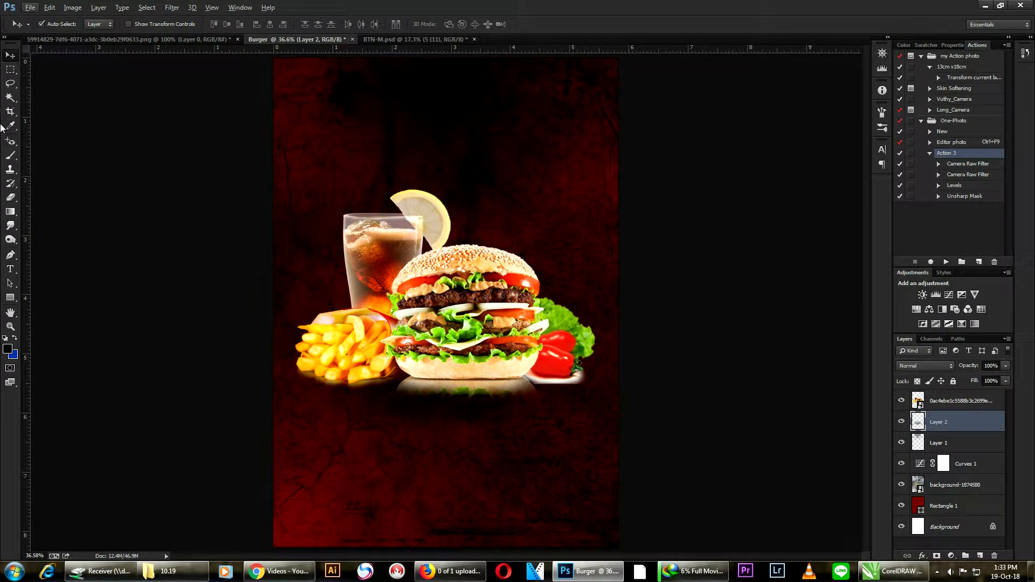
# - Add the text "Burger" near the poster's upper left in the Lemon Jelly Personal Use font at 72 pt
pyautogui.click(10, 269)
pyautogui.click(345, 146)
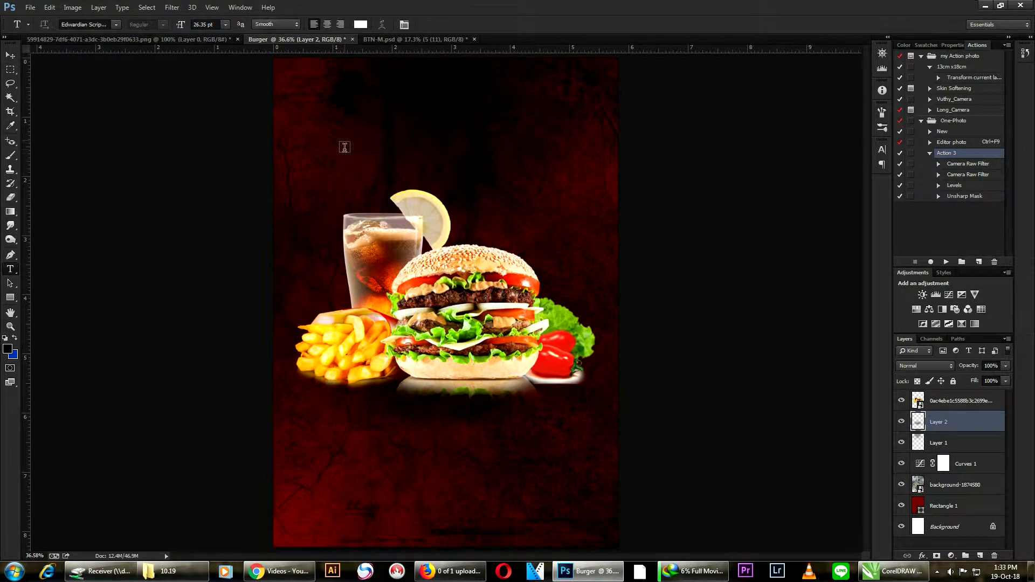
pyautogui.click(225, 24)
pyautogui.click(217, 208)
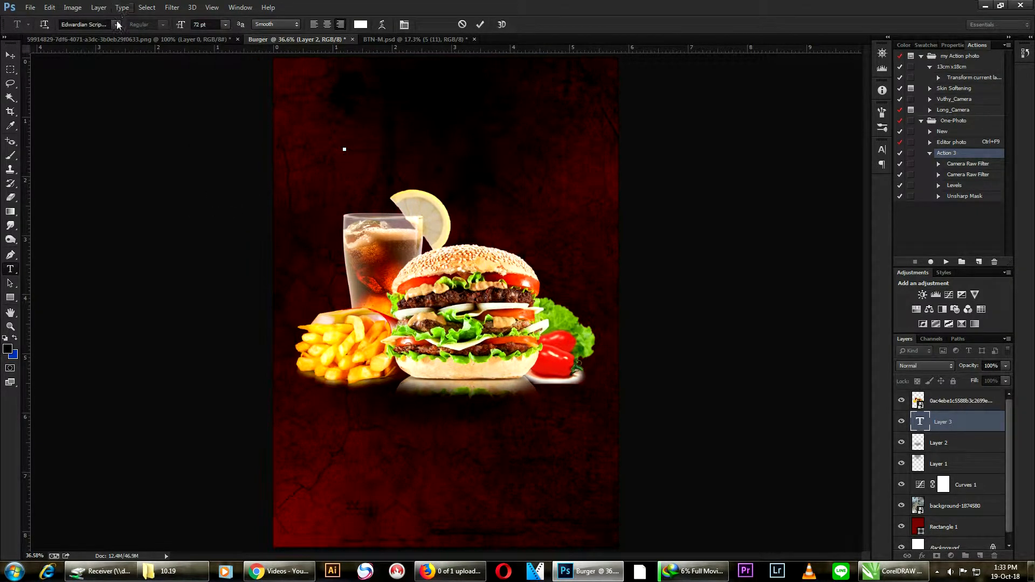
pyautogui.click(100, 25)
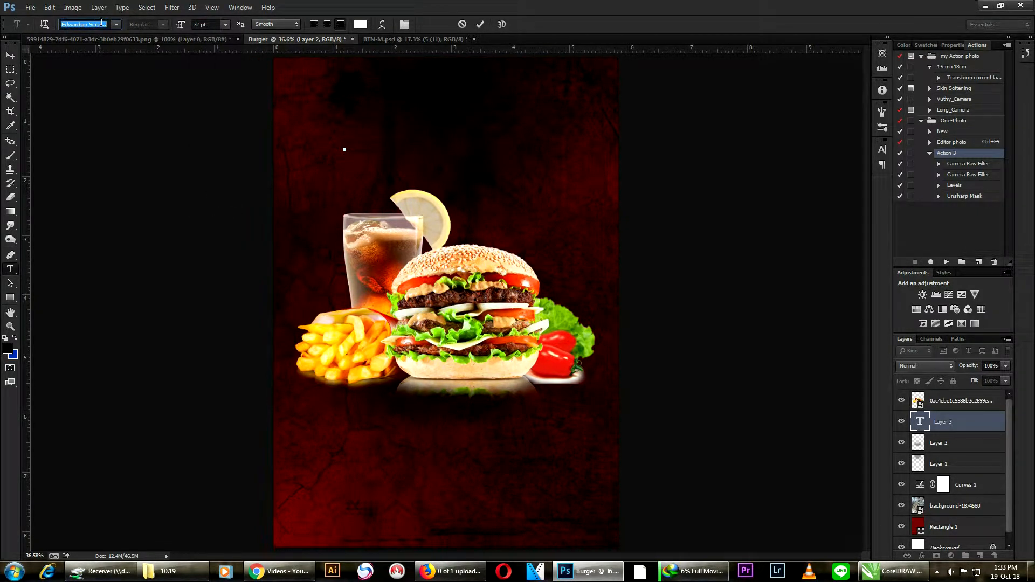
pyautogui.write('l')
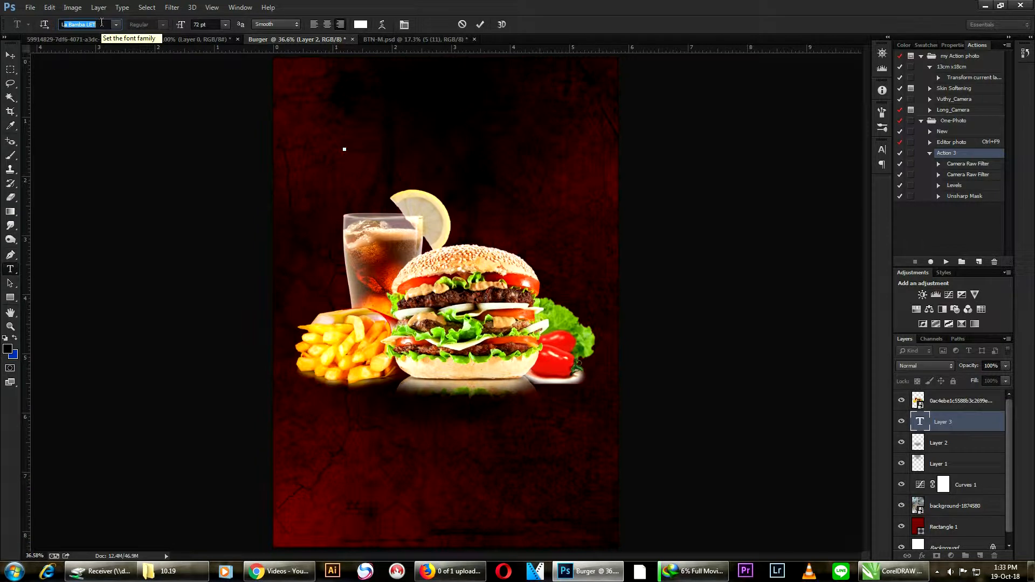
pyautogui.write('eo')
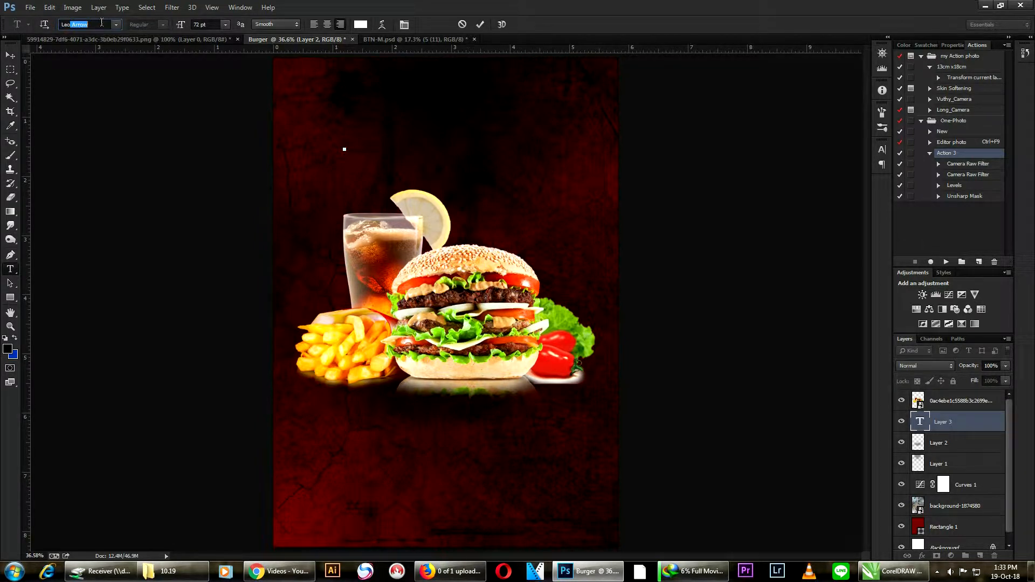
pyautogui.write('a')
pyautogui.write('mon')
pyautogui.press('Return')
pyautogui.write('B')
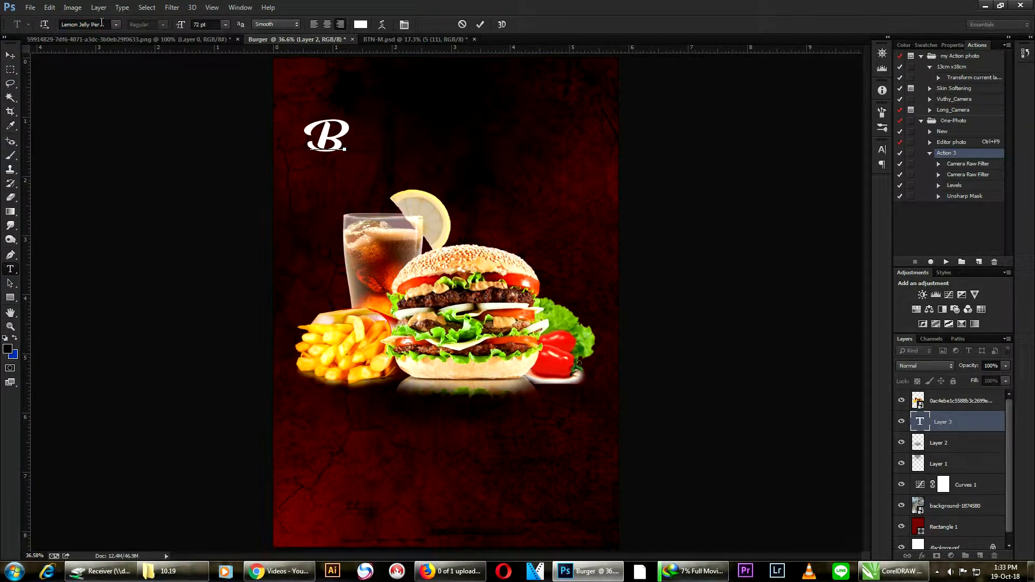
pyautogui.write('urg')
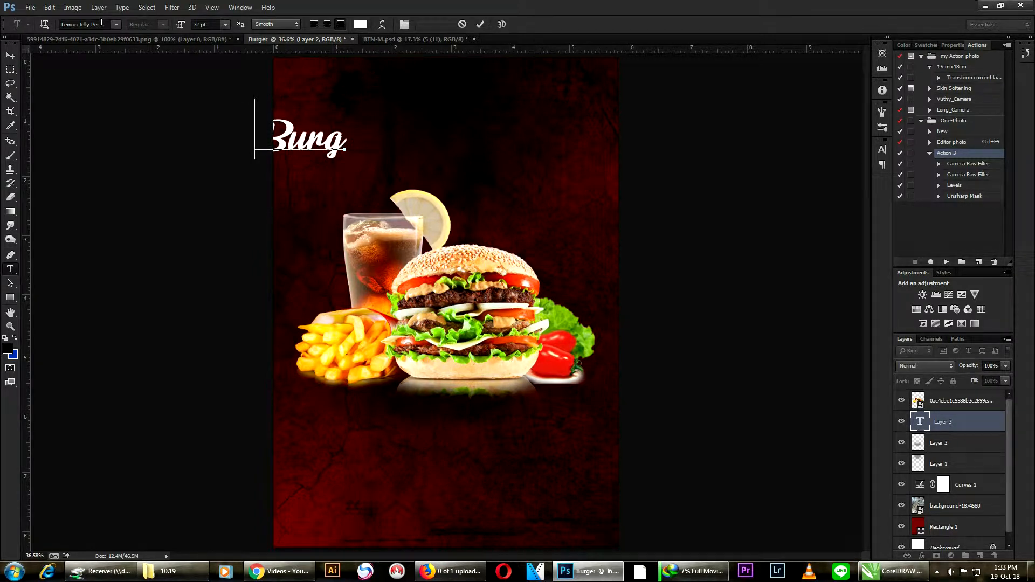
pyautogui.write('er')
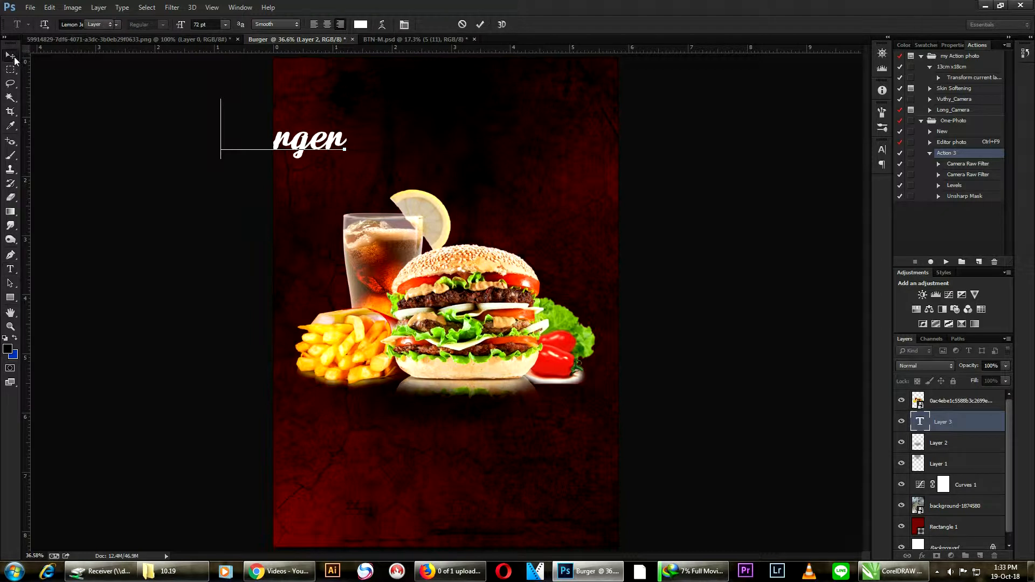
# - Move the "Burger" text to the right above the burger and enlarge it to about 124% with Free Transform
pyautogui.click(14, 58)
pyautogui.moveTo(331, 161); pyautogui.dragTo(613, 264)
pyautogui.hotkey('ctrl', 't')
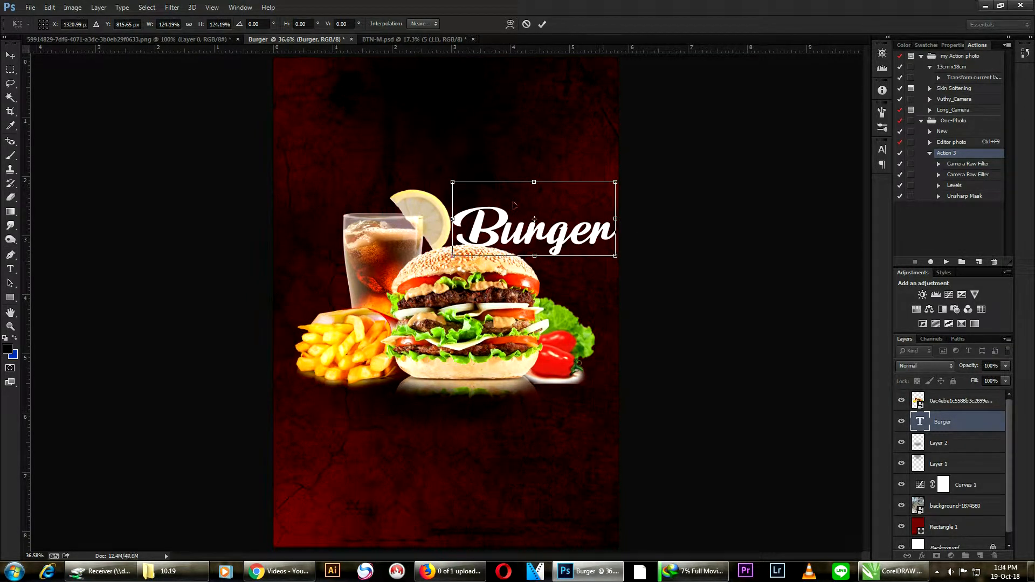
pyautogui.press('Return')
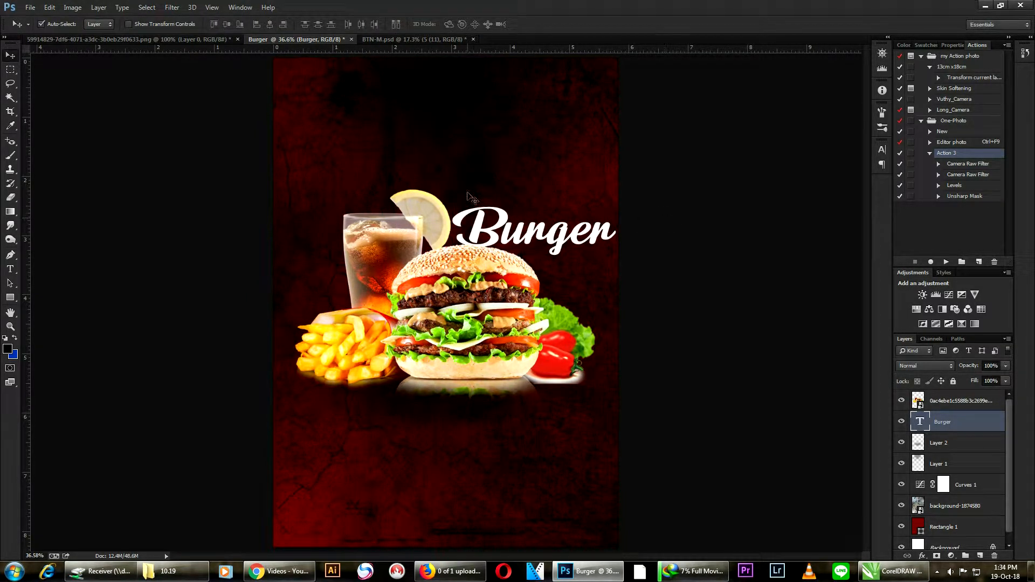
# - Move the "Burger" heading up into the empty area above the burger meal and shift it slightly left
pyautogui.moveTo(502, 238); pyautogui.dragTo(425, 123)
pyautogui.scroll(-3, 436, 125)
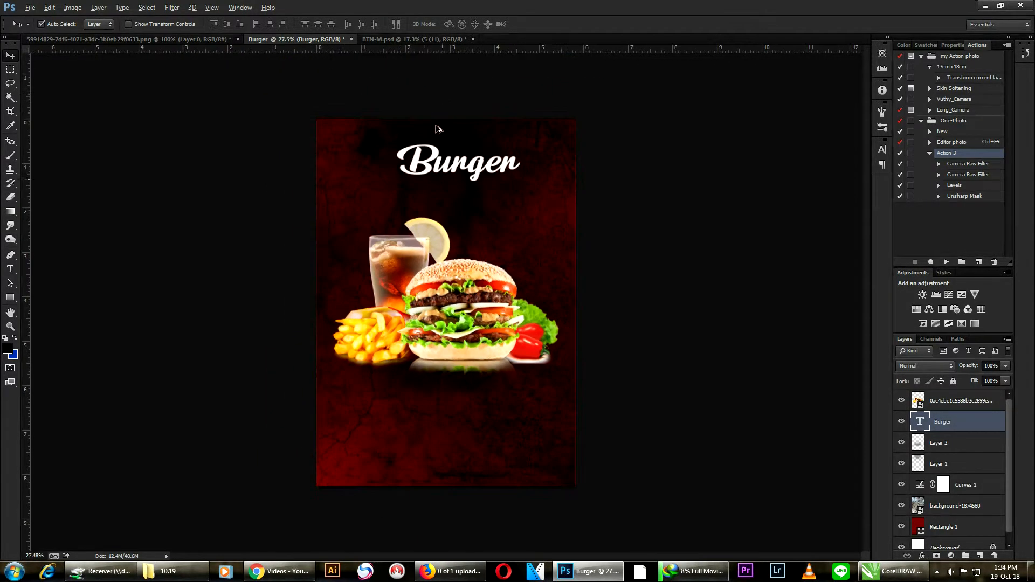
pyautogui.scroll(4, 422, 113)
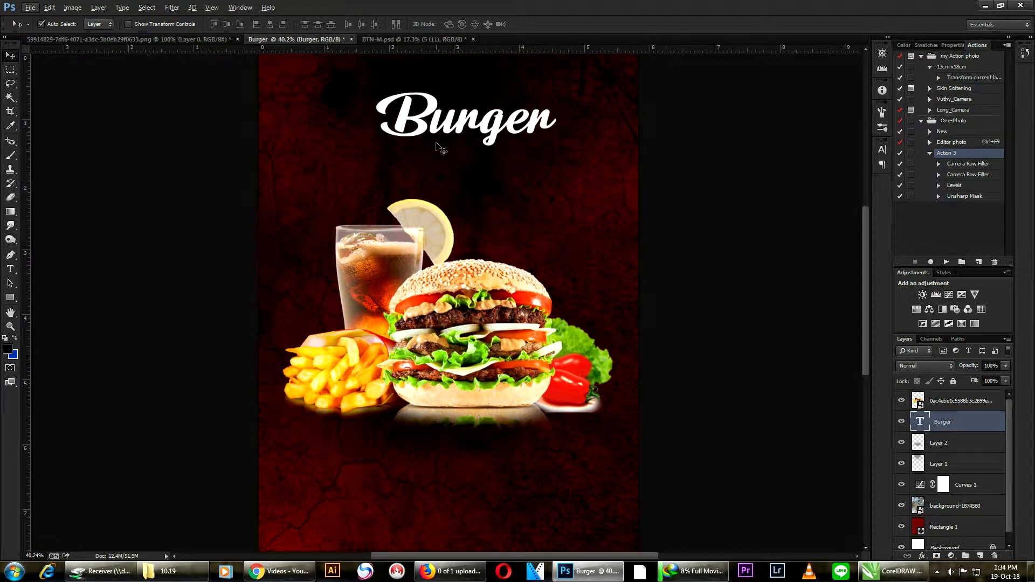
pyautogui.moveTo(445, 135); pyautogui.dragTo(405, 132)
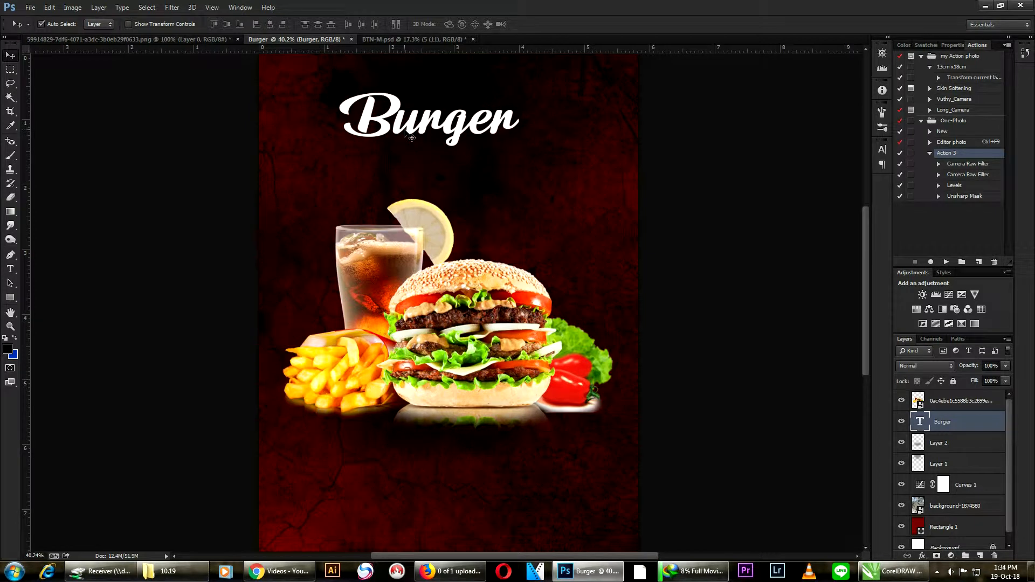
# - Enlarge the "Burger" heading to about 139% and position it centrally just above the drink and burger
pyautogui.hotkey('ctrl', 't')
pyautogui.moveTo(522, 149); pyautogui.dragTo(588, 178)
pyautogui.scroll(3, 458, 129)
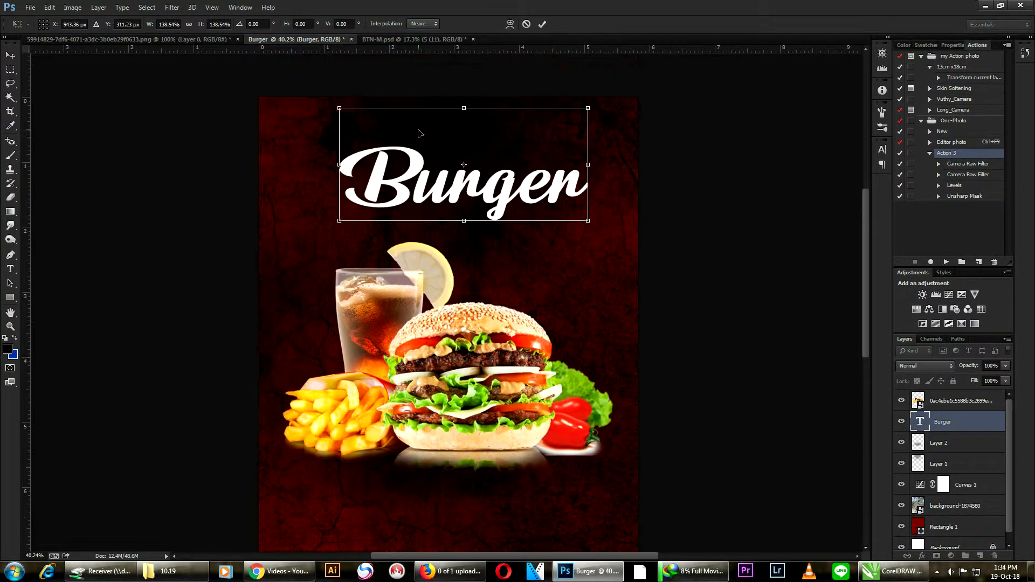
pyautogui.moveTo(408, 190); pyautogui.dragTo(395, 192)
pyautogui.press('Return')
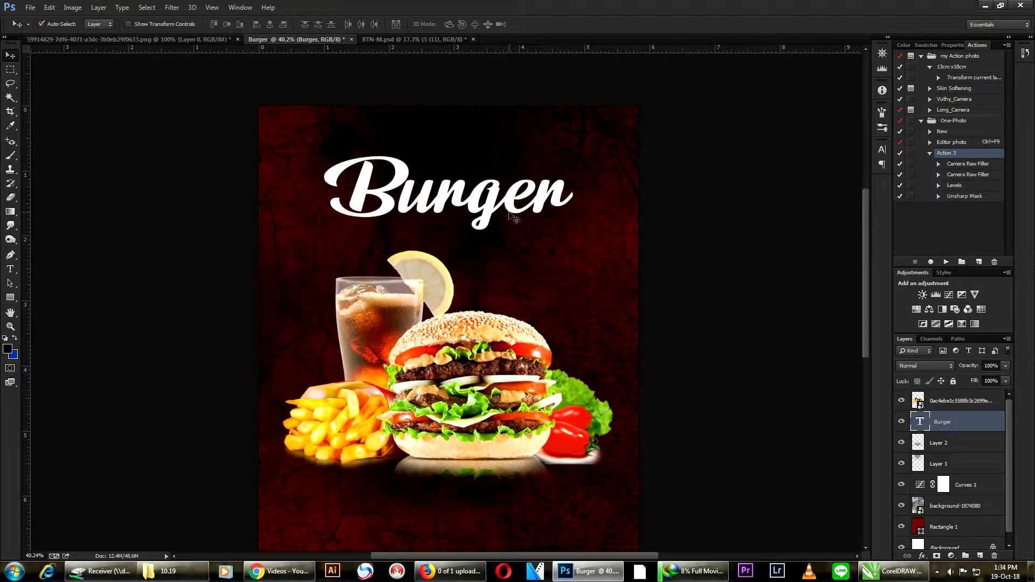
pyautogui.moveTo(458, 203); pyautogui.dragTo(458, 215)
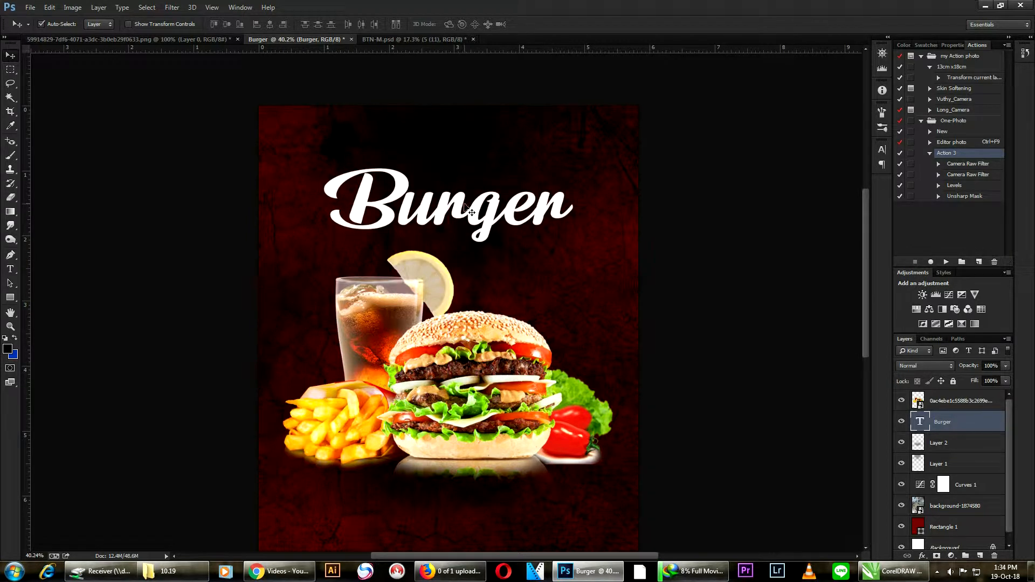
pyautogui.click(10, 269)
pyautogui.click(385, 155)
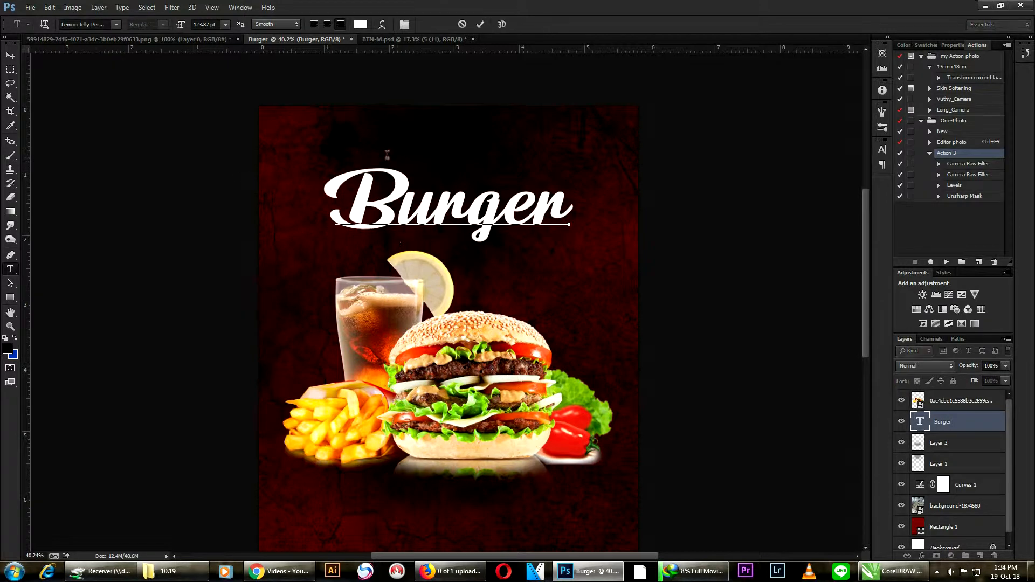
pyautogui.click(11, 56)
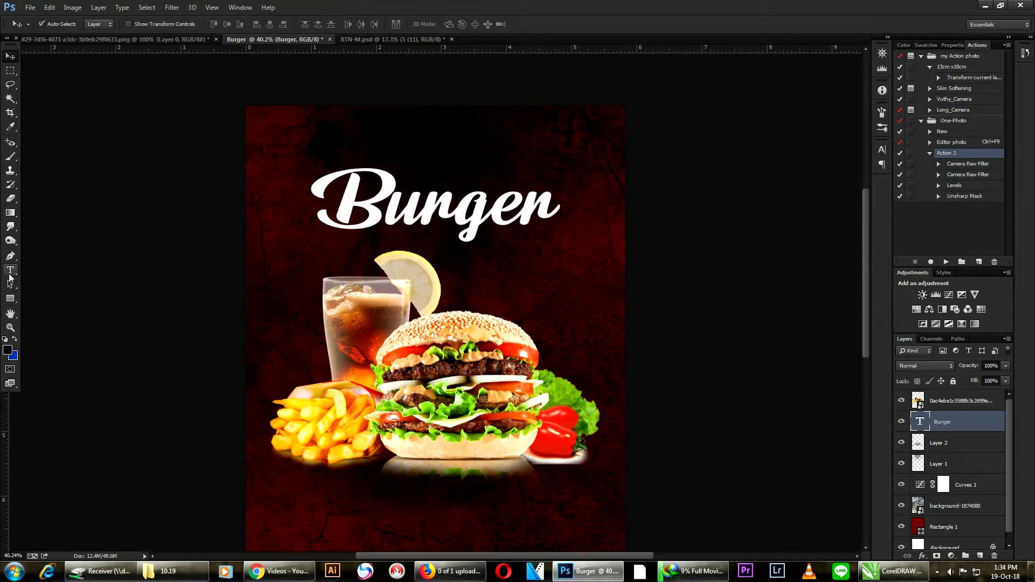
# - Add the text "Teste" on its own layer in the same script font at 72 pt and place it above "Burger"
pyautogui.click(9, 269)
pyautogui.click(258, 287)
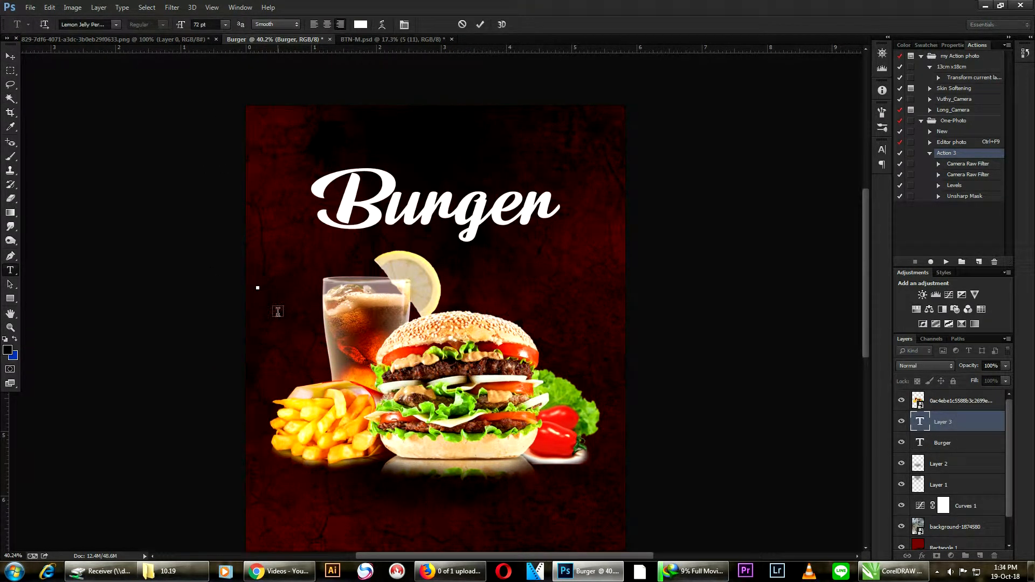
pyautogui.write('Taste')
pyautogui.click(11, 56)
pyautogui.moveTo(258, 284); pyautogui.dragTo(487, 177)
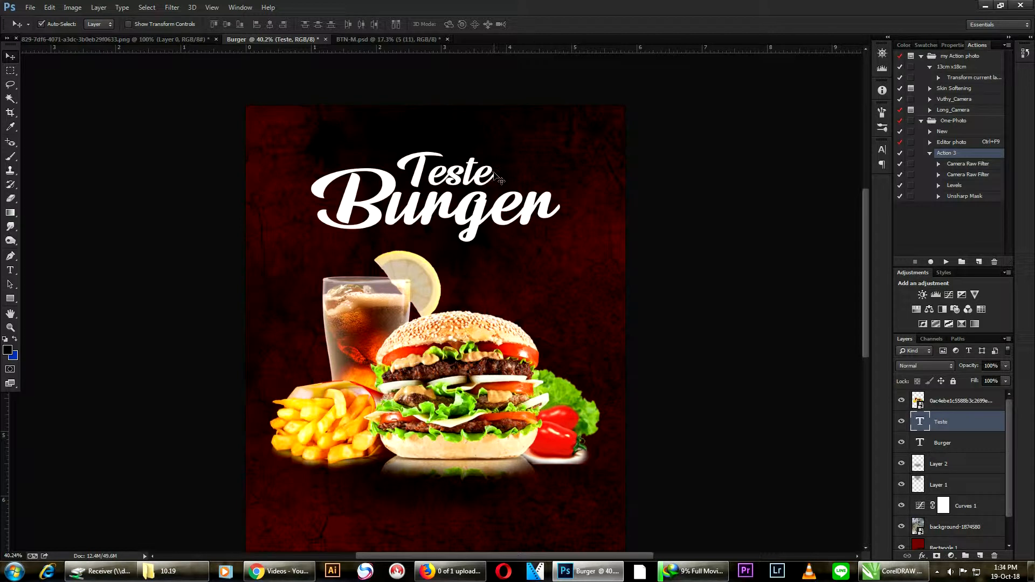
# - Scale the "Teste" text down slightly and reposition it close above the "urg" letters of "Burger"
pyautogui.hotkey('ctrl', 't')
pyautogui.moveTo(493, 131); pyautogui.dragTo(487, 141)
pyautogui.press('Return')
pyautogui.moveTo(461, 184); pyautogui.dragTo(468, 183)
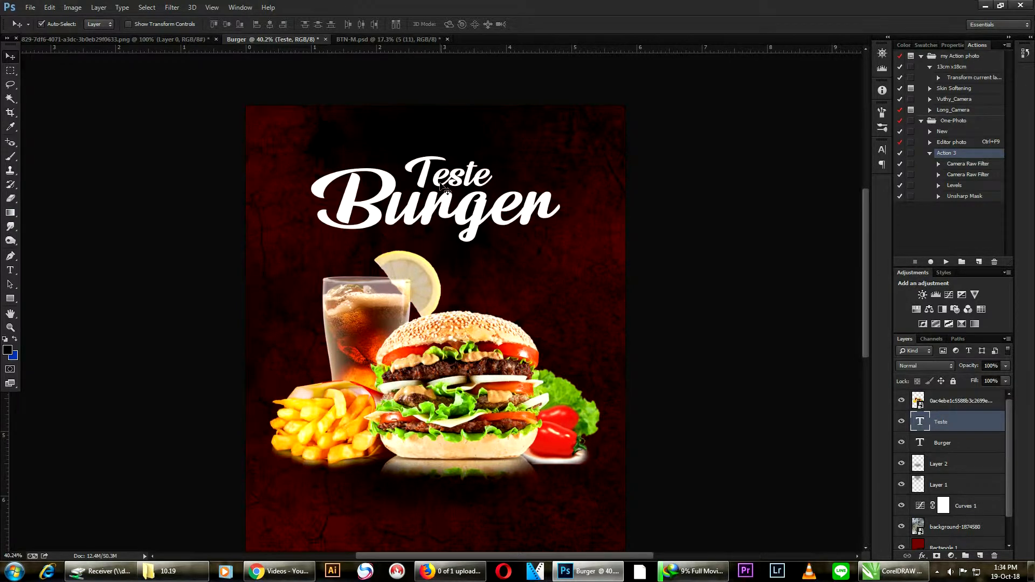
pyautogui.moveTo(459, 181); pyautogui.dragTo(455, 183)
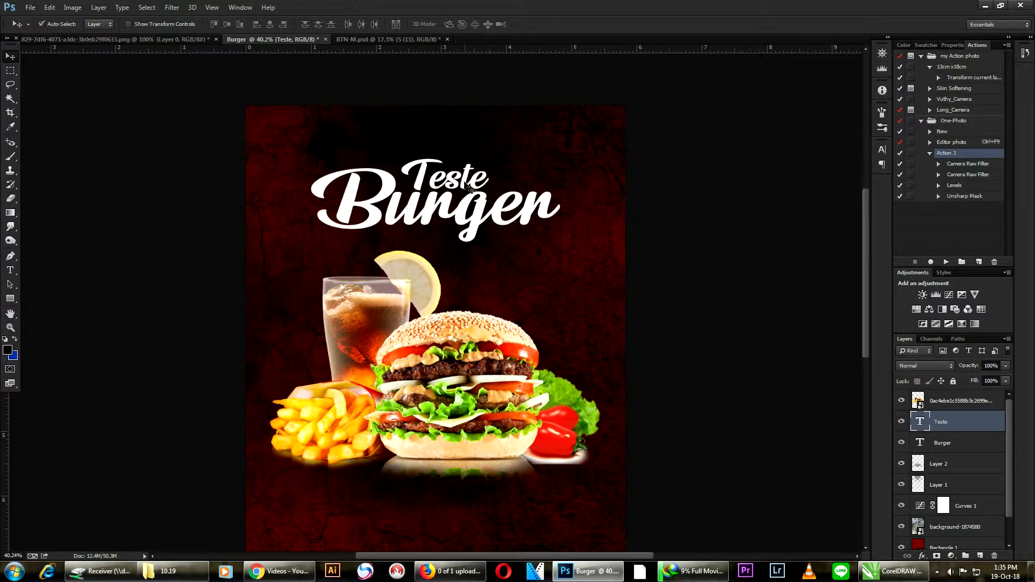
# - Nudge the "Teste" text slightly right and up to fine-tune its spacing from "Burger"
pyautogui.press('Right')
pyautogui.press('Right')
pyautogui.press('Right')
pyautogui.press('Right')
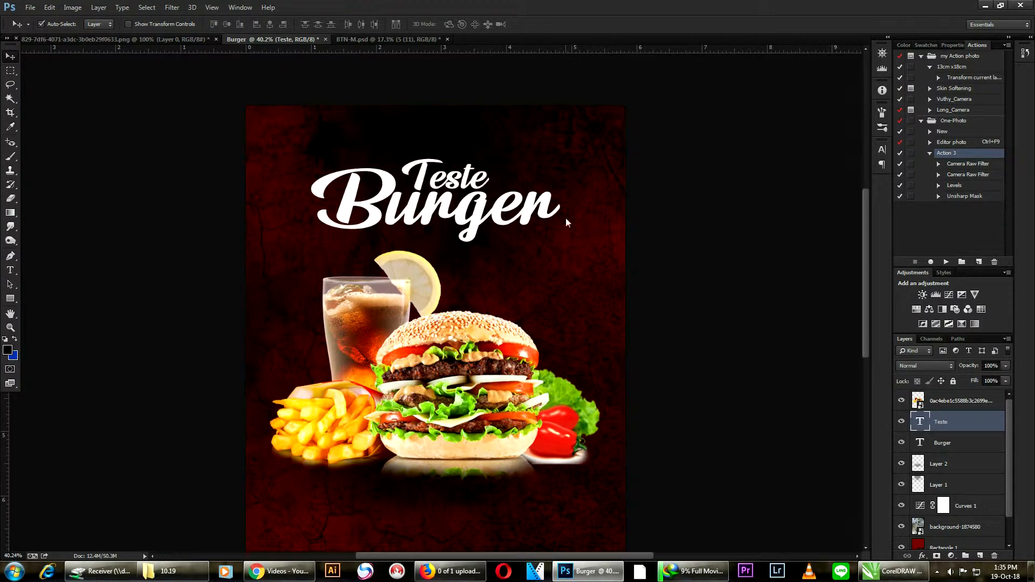
pyautogui.press('Up')
pyautogui.press('Up')
pyautogui.press('Up')
pyautogui.press('Up')
pyautogui.press('Up')
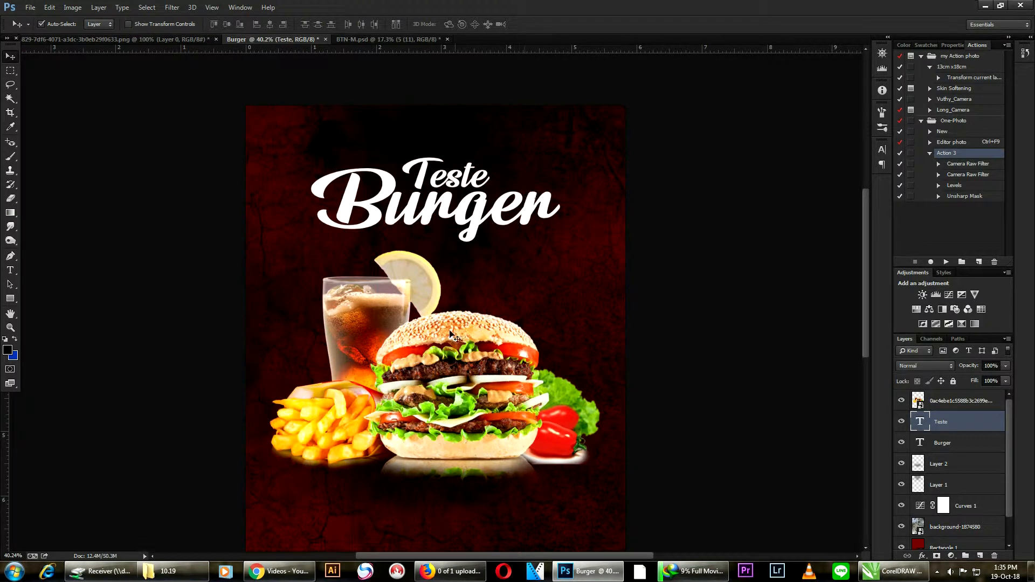
# - Draw a white rectangle of 896 x 97 px below the burger meal and shift it to X 456 px, Y 1827 px
pyautogui.scroll(-2, 469, 223)
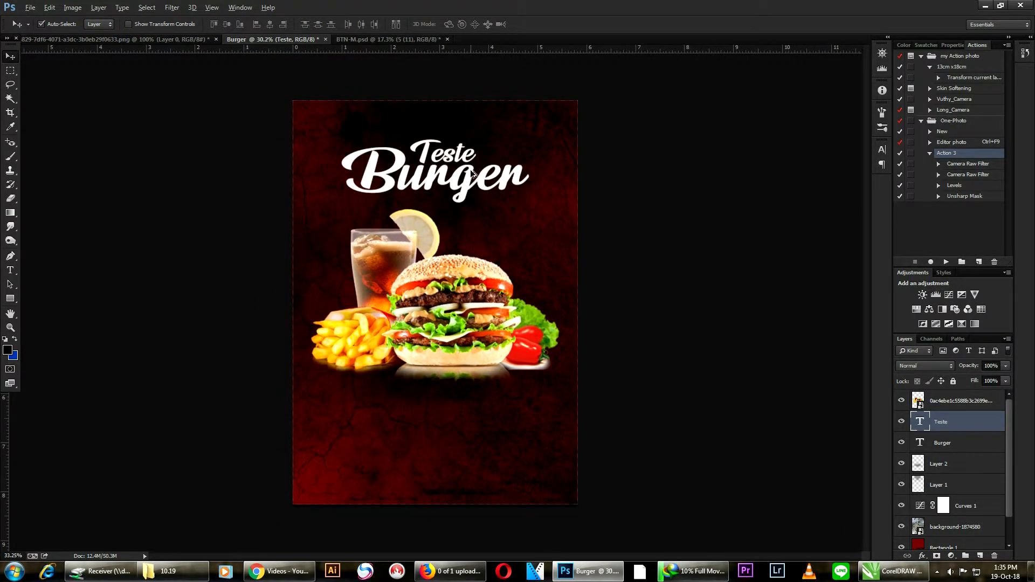
pyautogui.scroll(1, 473, 173)
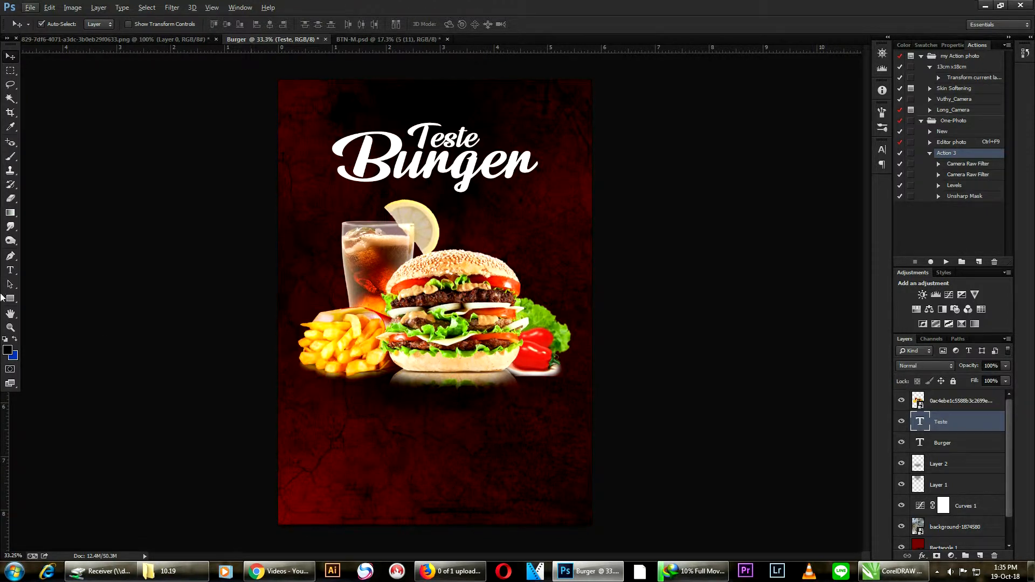
pyautogui.click(11, 303)
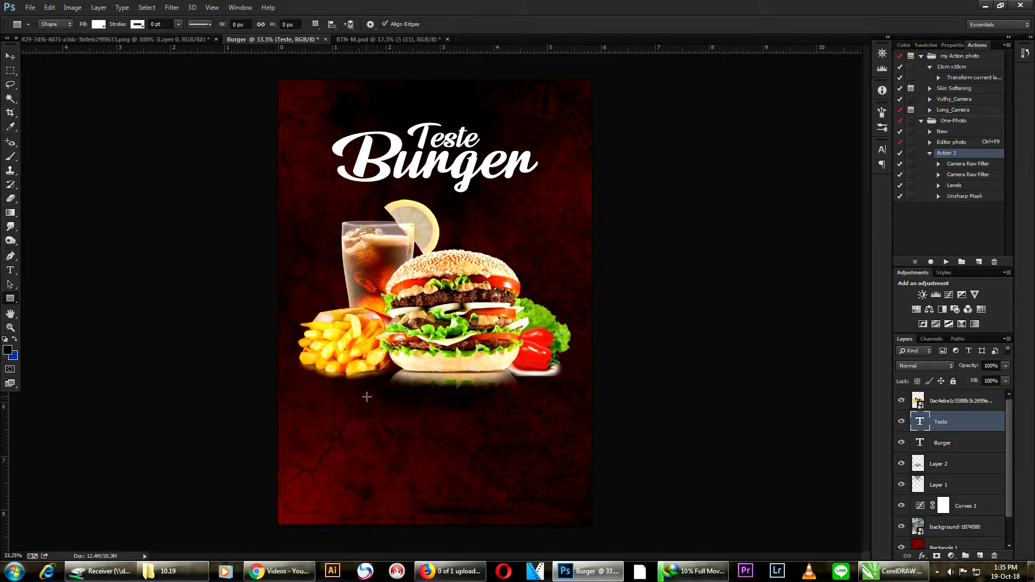
pyautogui.moveTo(366, 396); pyautogui.dragTo(528, 414)
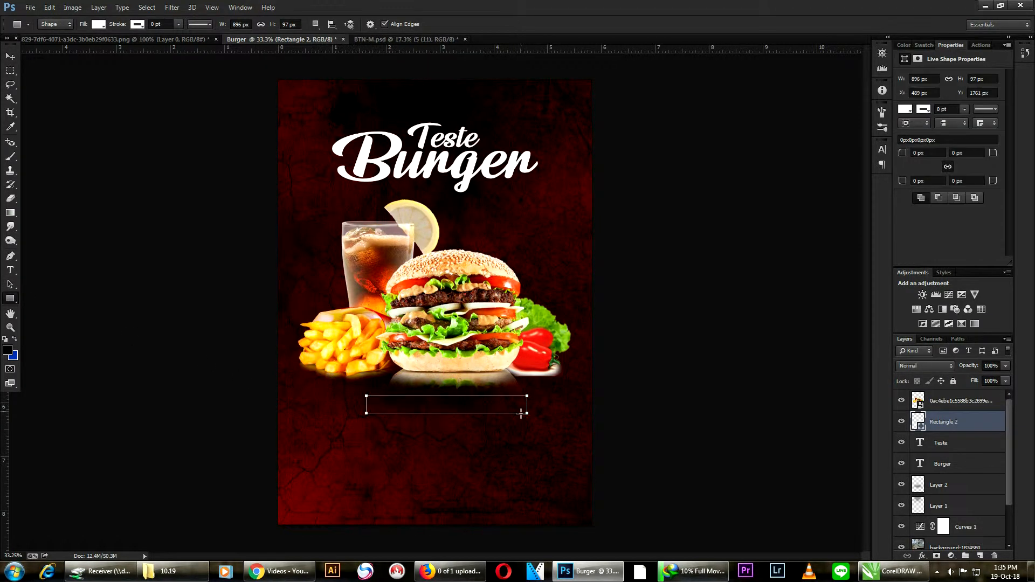
pyautogui.click(10, 56)
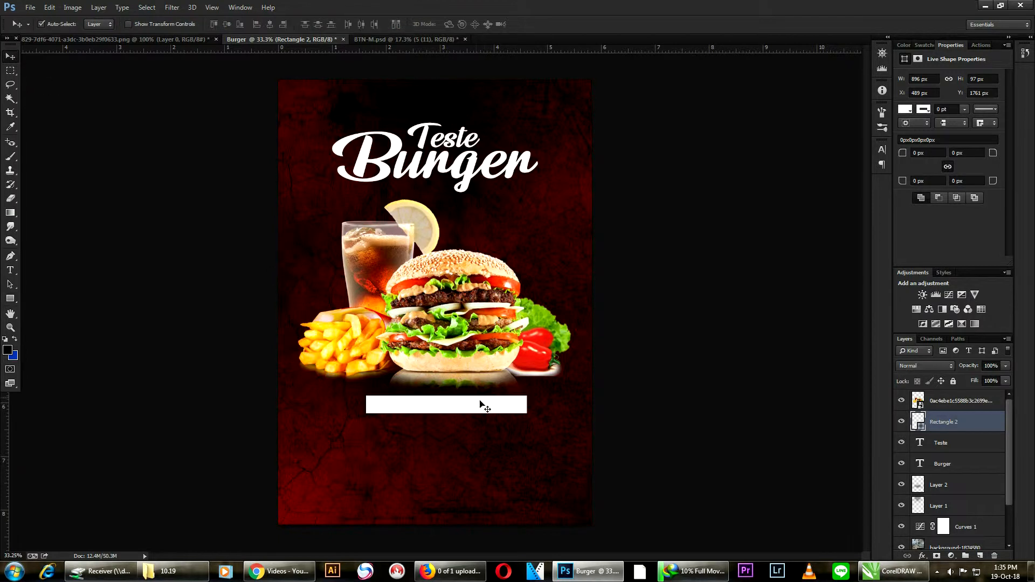
pyautogui.moveTo(474, 411); pyautogui.dragTo(467, 424)
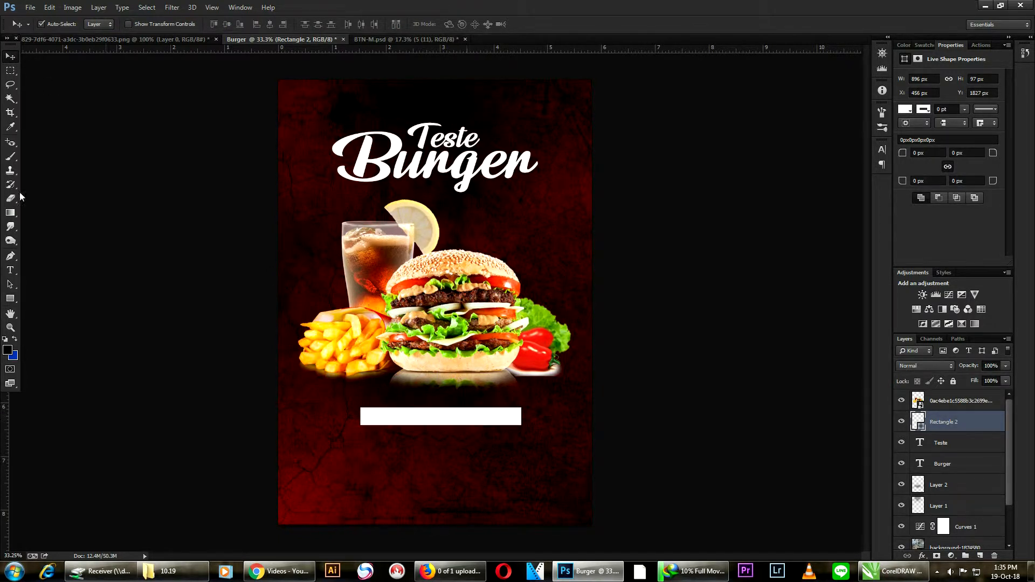
pyautogui.click(10, 270)
pyautogui.click(348, 484)
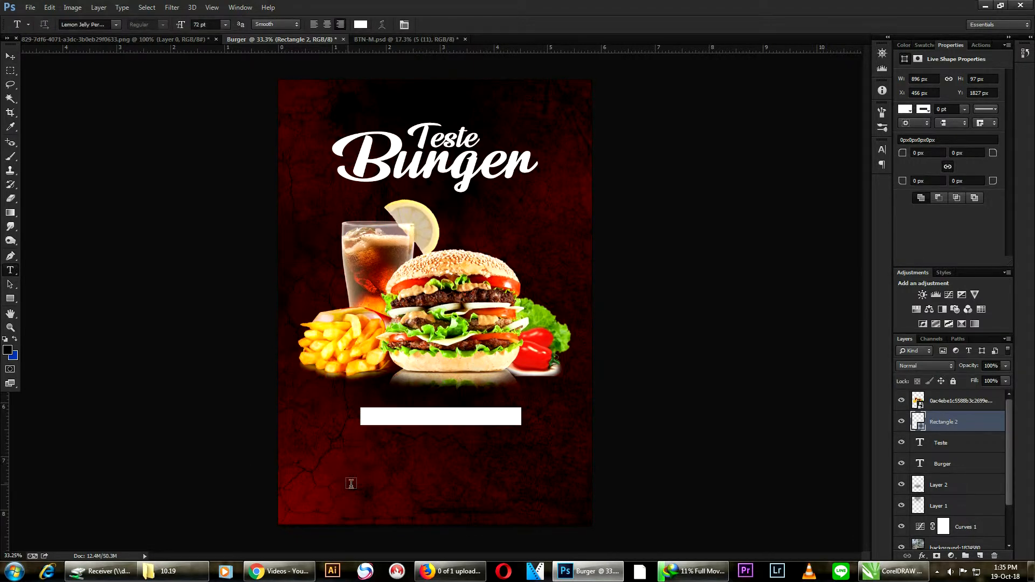
pyautogui.click(116, 25)
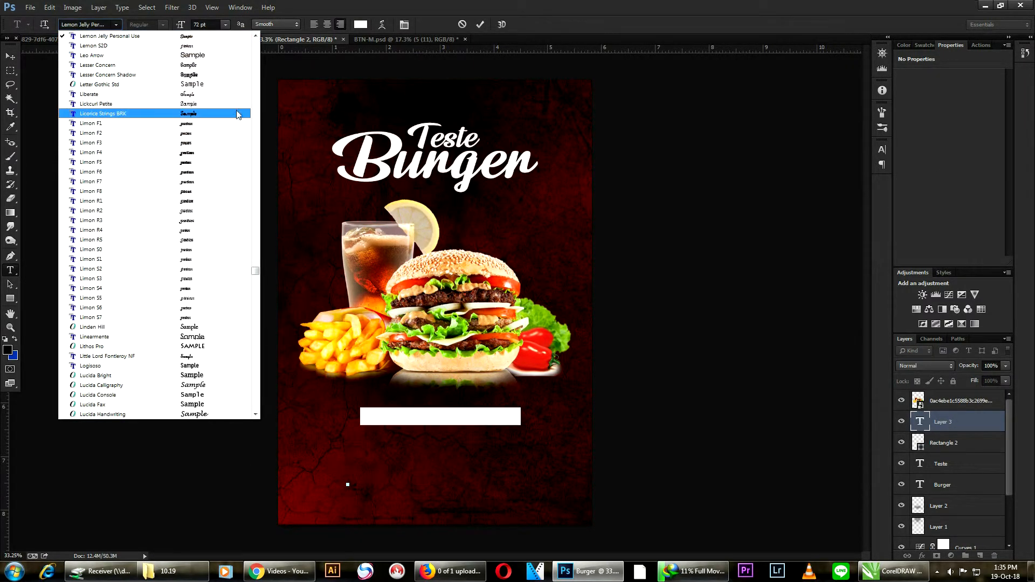
pyautogui.moveTo(254, 271); pyautogui.dragTo(249, 332)
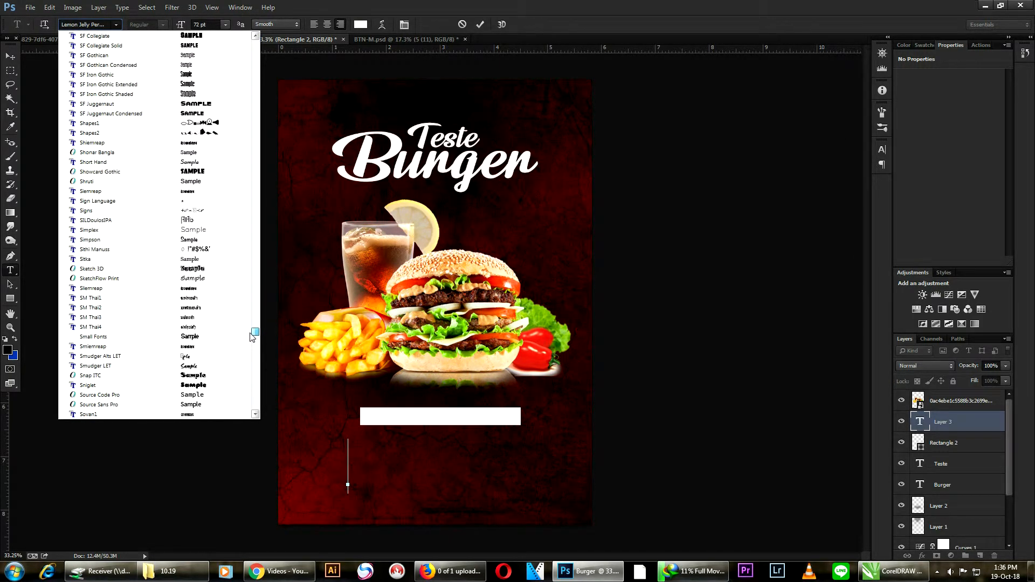
pyautogui.click(183, 404)
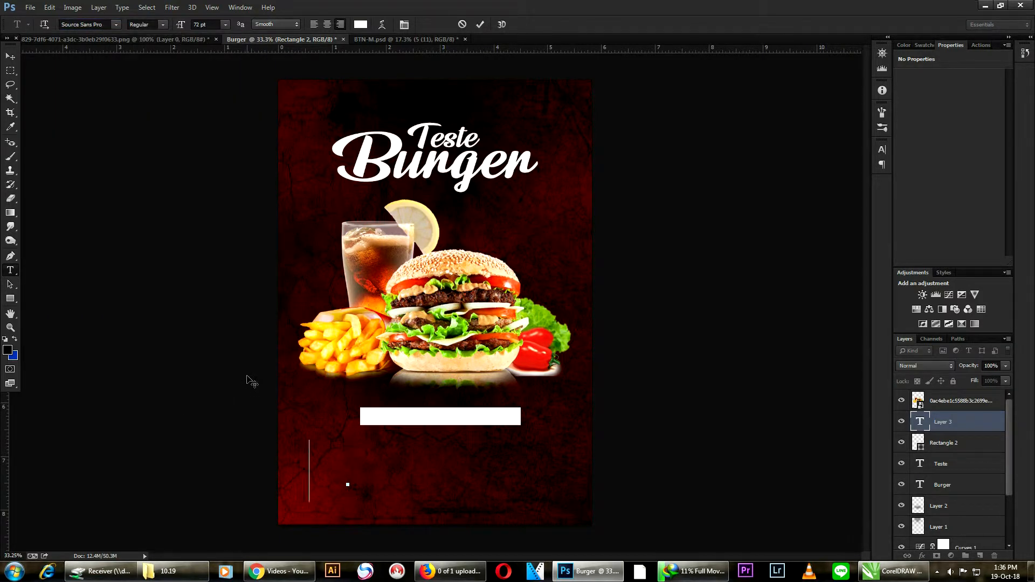
pyautogui.write('www.')
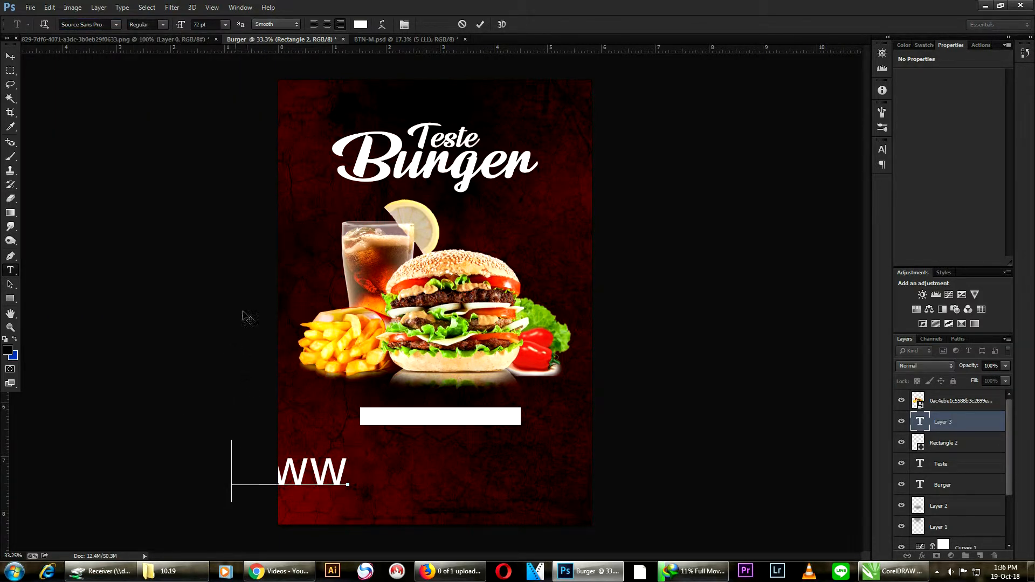
pyautogui.click(226, 25)
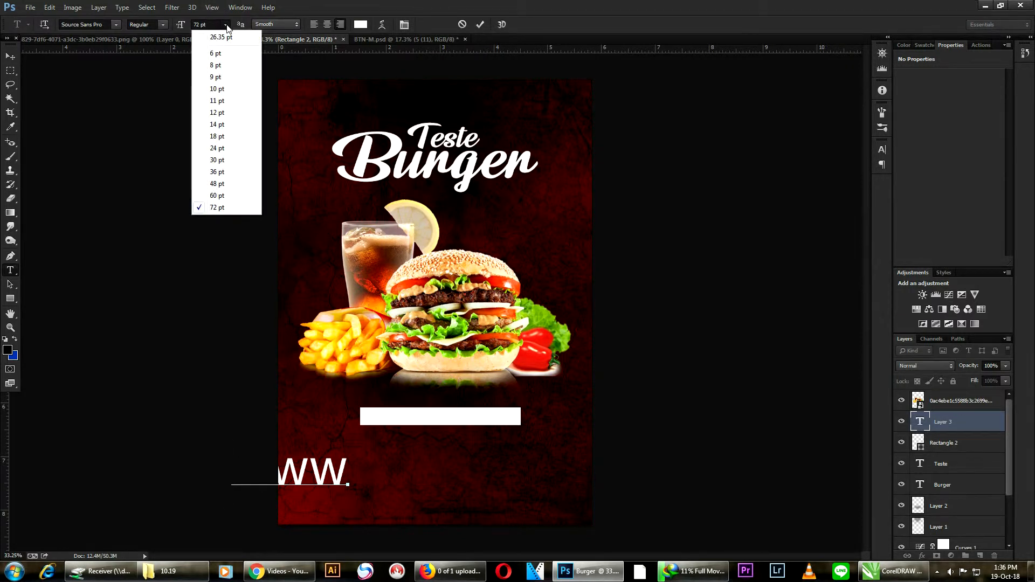
pyautogui.click(226, 26)
pyautogui.hotkey('ctrl', 'a')
pyautogui.click(226, 26)
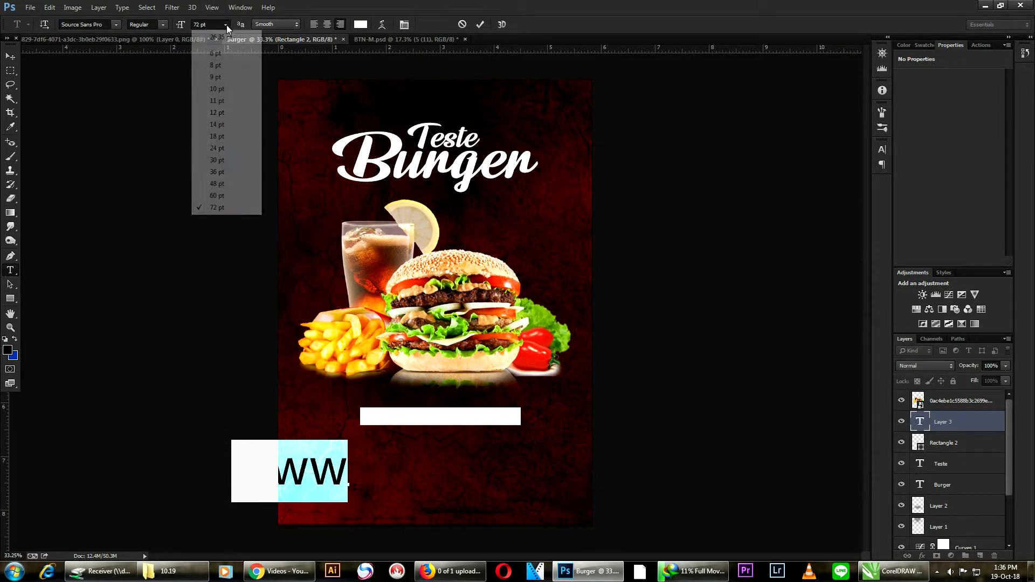
pyautogui.click(218, 114)
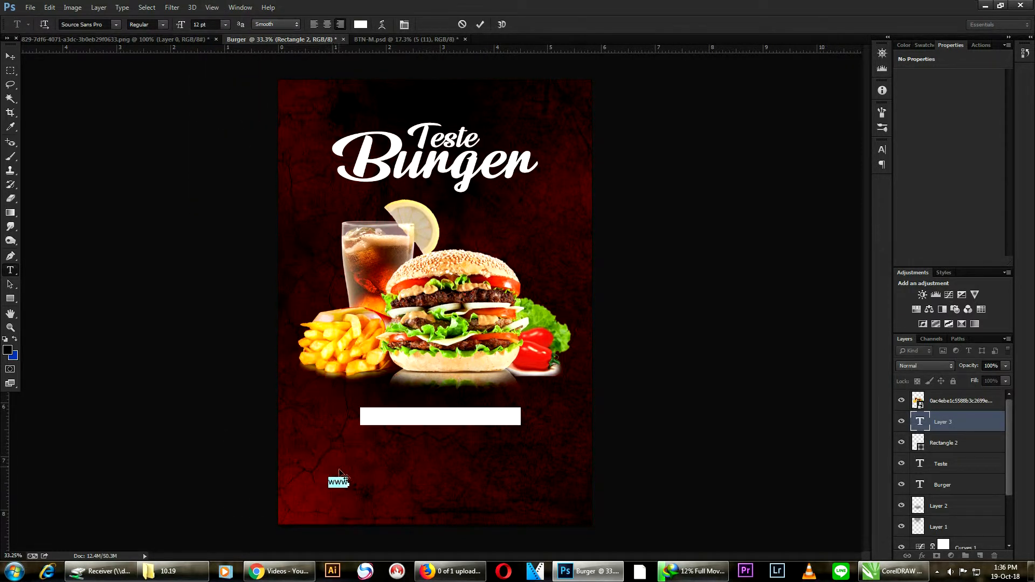
pyautogui.scroll(3, 338, 498)
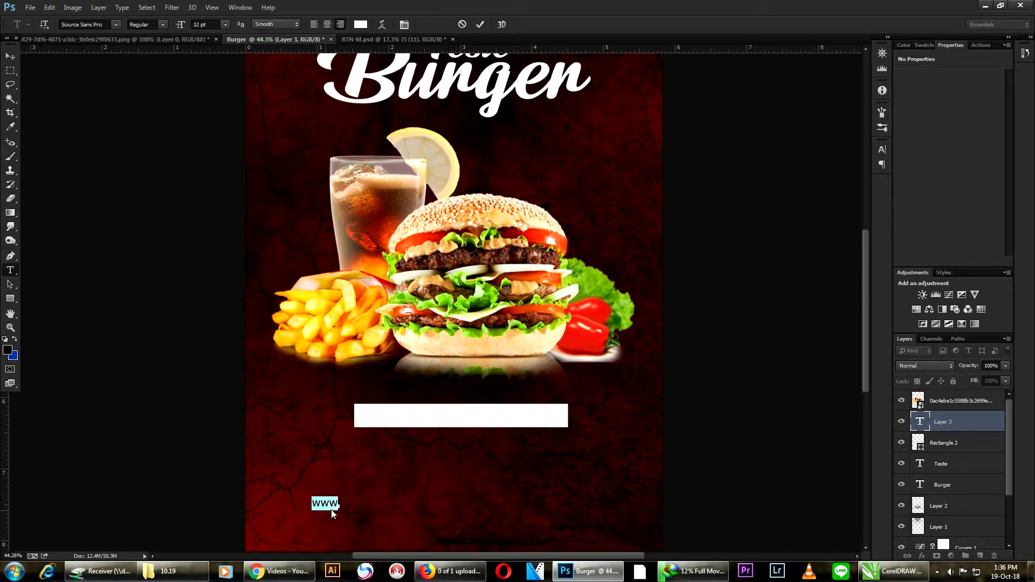
pyautogui.click(338, 506)
pyautogui.write('burgersiemreap')
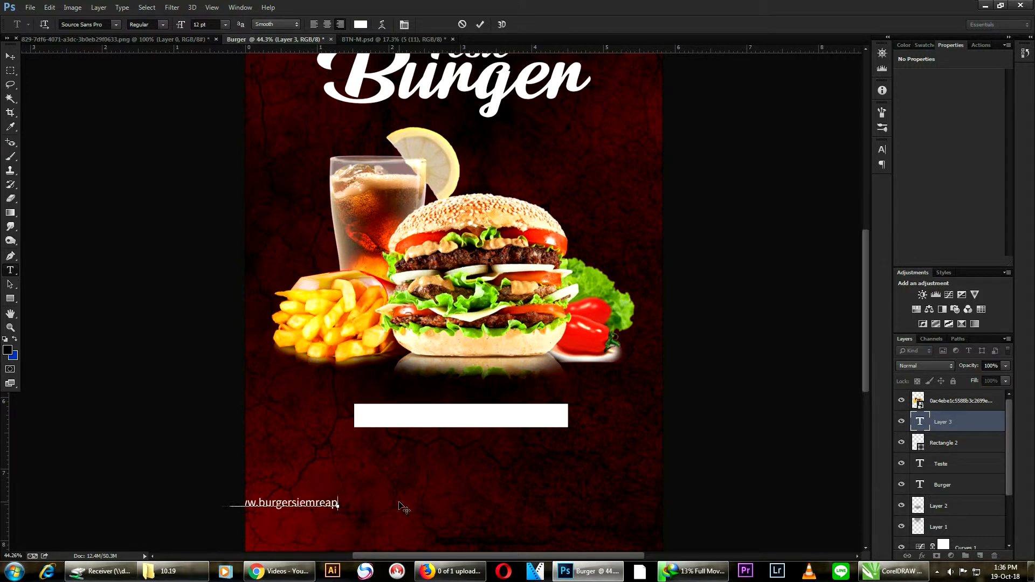
pyautogui.write('.com')
pyautogui.hotkey('ctrl', 'Return')
# - Move the web address onto the white rectangle and recolor its text black
pyautogui.moveTo(281, 505); pyautogui.dragTo(535, 427)
pyautogui.hotkey('ctrl', 'a')
pyautogui.click(360, 25)
pyautogui.click(625, 352)
pyautogui.click(869, 208)
# - Scale the web address text up to about 124.79% and center it within the white rectangle
pyautogui.click(10, 56)
pyautogui.hotkey('ctrl', 't')
pyautogui.moveTo(375, 411); pyautogui.dragTo(373, 409)
pyautogui.hotkey('shift', 'Up')
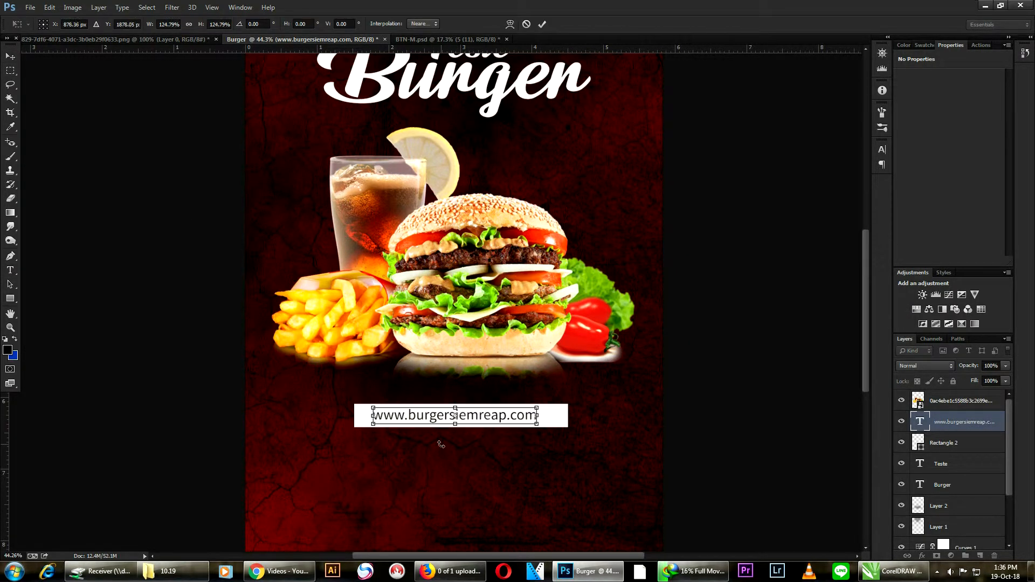
pyautogui.press('Return')
# - Widen the web address's letter tracking to 38 and shift the text back to the middle of the white rectangle
pyautogui.scroll(-3, 441, 444)
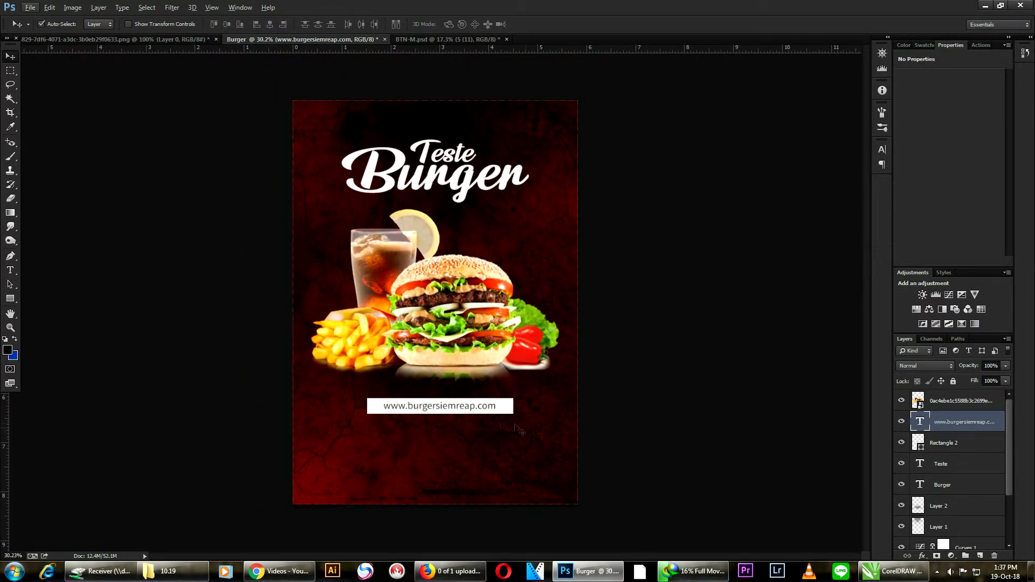
pyautogui.scroll(2, 493, 420)
pyautogui.press('t')
pyautogui.click(491, 428)
pyautogui.hotkey('ctrl', 'a')
pyautogui.click(405, 24)
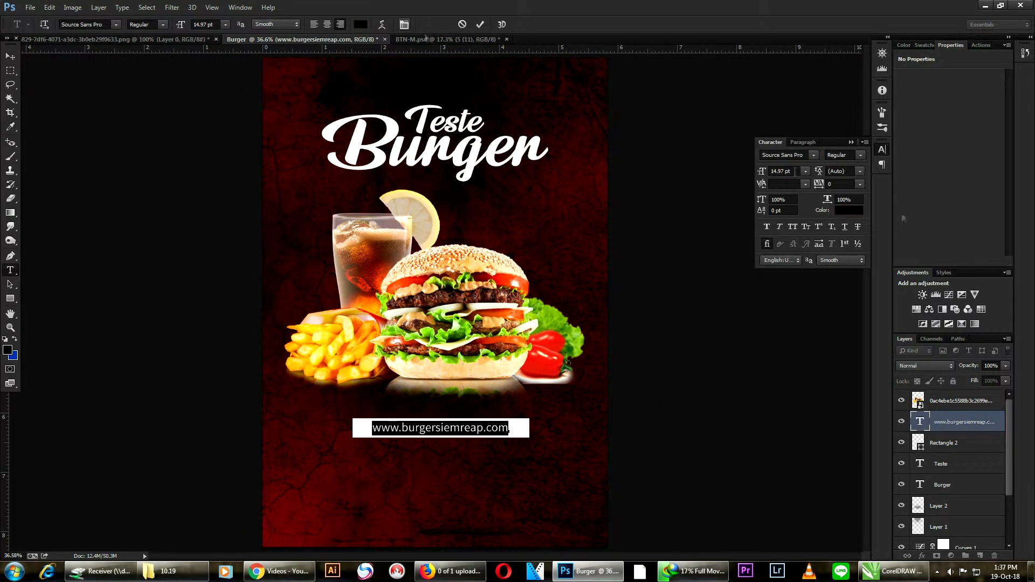
pyautogui.click(836, 183)
pyautogui.scroll(9, 835, 184)
pyautogui.click(10, 57)
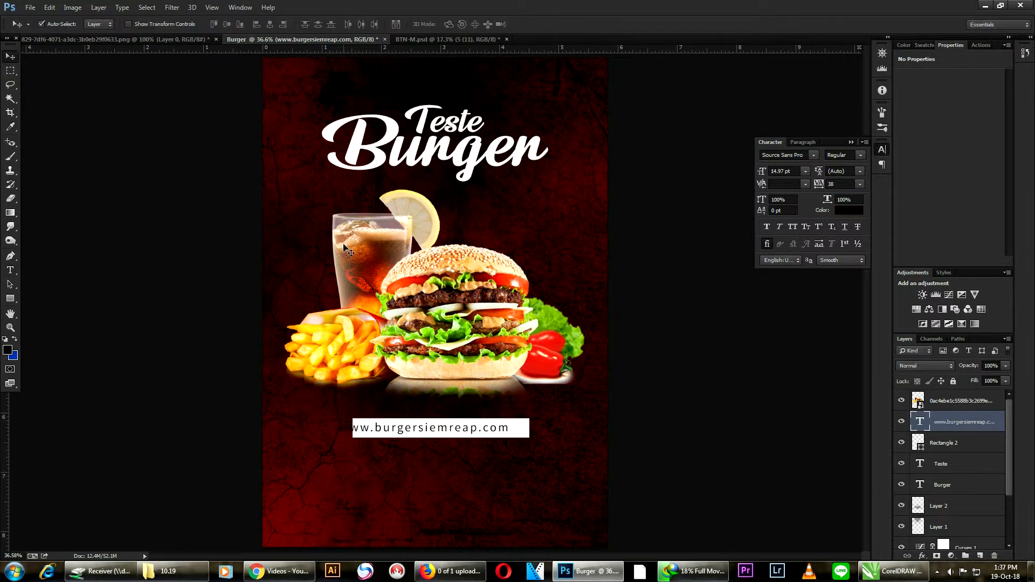
pyautogui.moveTo(432, 429); pyautogui.dragTo(449, 430)
pyautogui.click(678, 403)
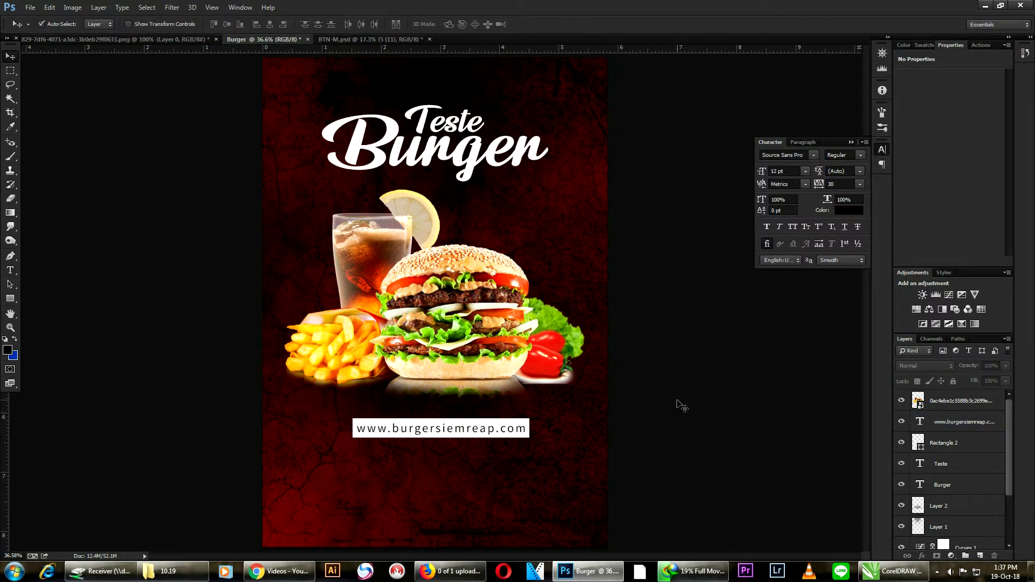
# - Select the web address together with its white rectangle and nudge both so the rectangle sits at X 424 px, Y 1842 px
pyautogui.scroll(1, 561, 490)
pyautogui.moveTo(562, 490); pyautogui.dragTo(574, 401)
pyautogui.moveTo(694, 361); pyautogui.dragTo(464, 321)
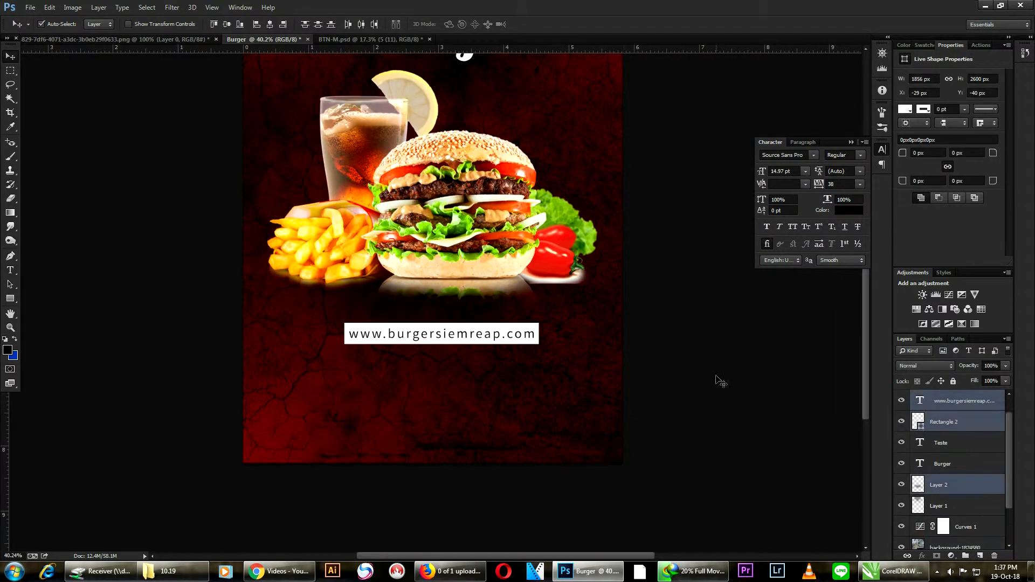
pyautogui.moveTo(719, 382); pyautogui.dragTo(441, 338)
pyautogui.hotkey('shift', 'Left')
pyautogui.hotkey('shift', 'Left')
pyautogui.press('Left')
pyautogui.press('Left')
pyautogui.hotkey('shift', 'Left')
pyautogui.hotkey('shift', 'Left')
pyautogui.hotkey('shift', 'Down')
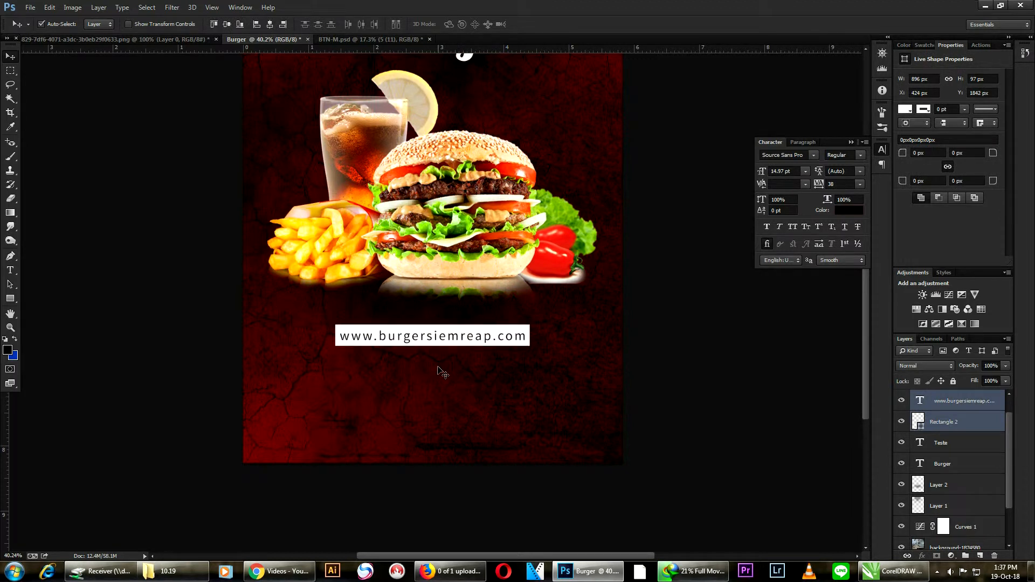
# - Try to duplicate the web address and its white rectangle a short distance below, undoing each copy
pyautogui.moveTo(432, 340); pyautogui.dragTo(433, 392)
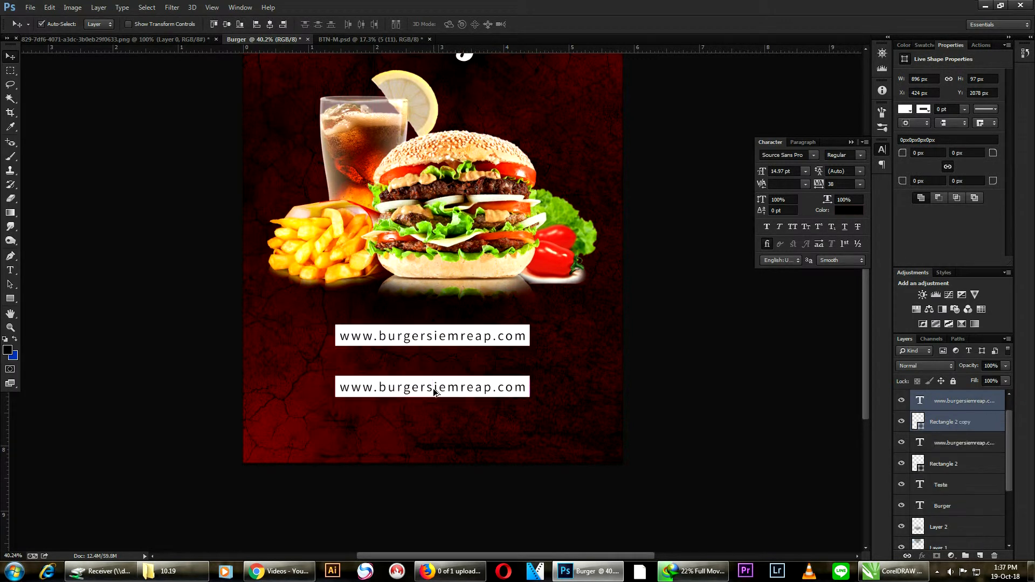
pyautogui.hotkey('ctrl', 'z')
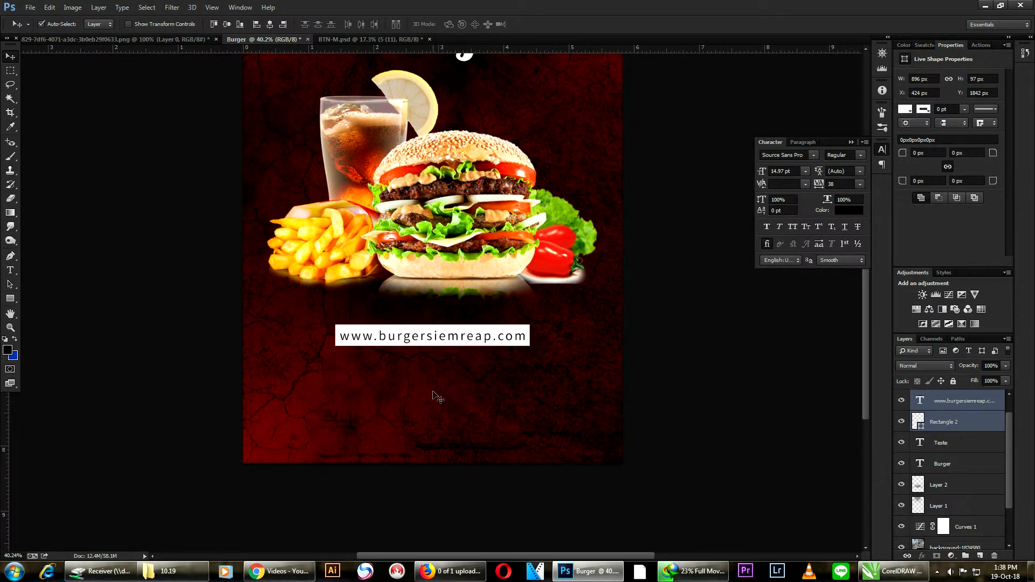
pyautogui.moveTo(470, 341); pyautogui.dragTo(471, 406)
pyautogui.hotkey('ctrl', 'z')
pyautogui.click(798, 461)
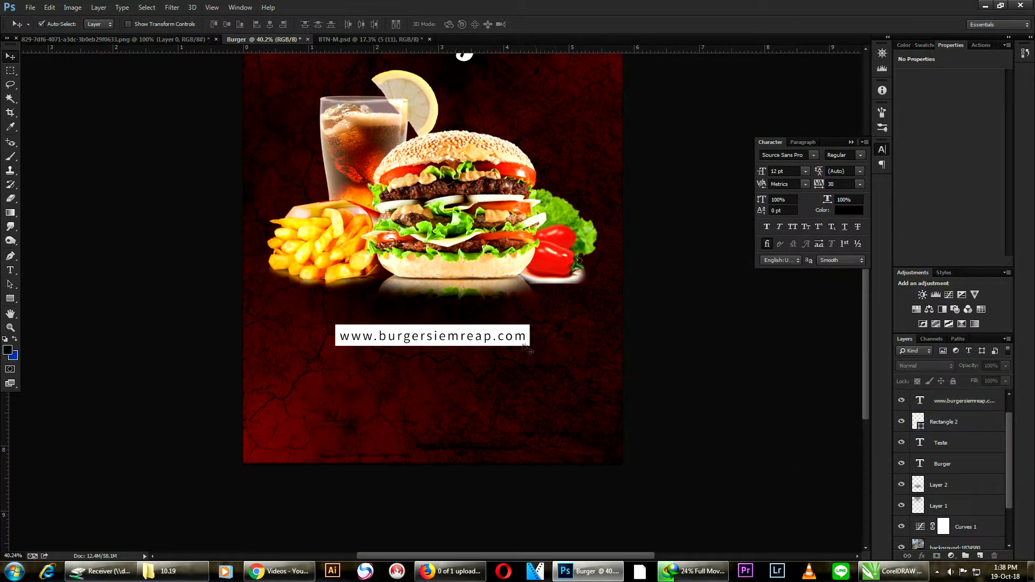
pyautogui.moveTo(484, 340); pyautogui.dragTo(485, 397)
pyautogui.hotkey('ctrl', 'z')
pyautogui.hotkey('ctrl', 'z')
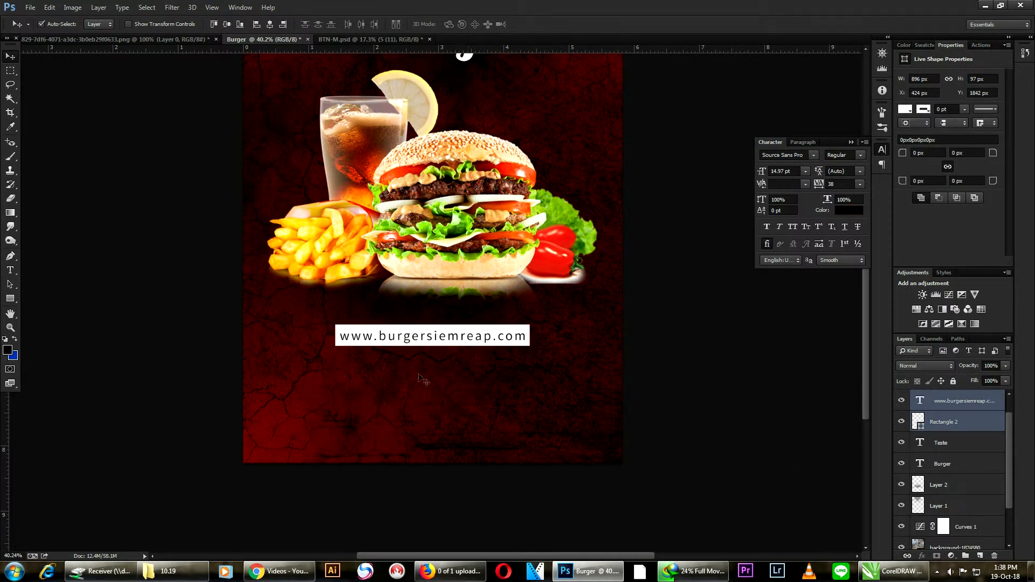
# - Add a new white 12 pt text layer reading "ADDRESS:" below the web address bar
pyautogui.click(11, 272)
pyautogui.click(292, 383)
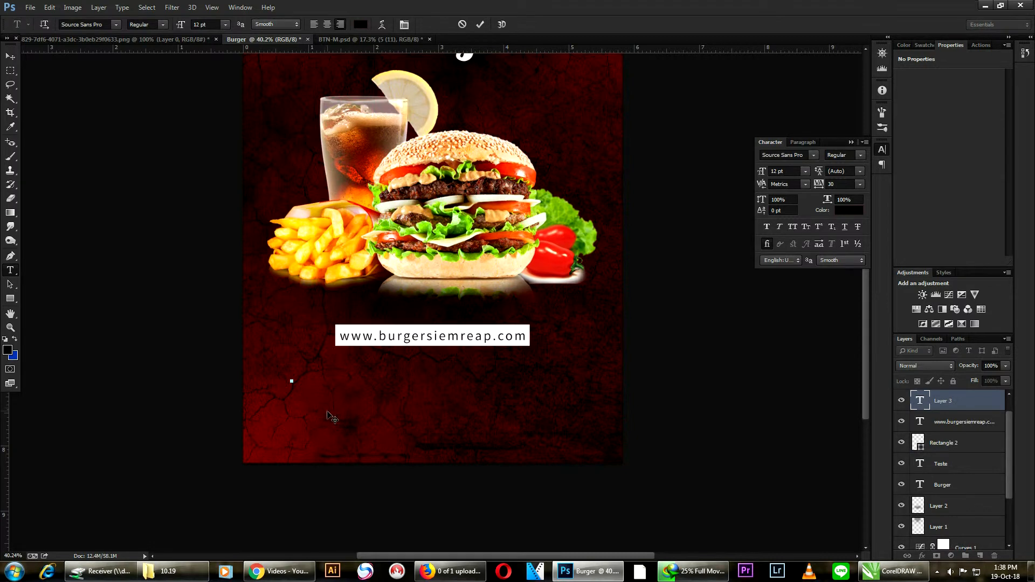
pyautogui.click(360, 24)
pyautogui.moveTo(640, 222); pyautogui.dragTo(618, 211)
pyautogui.click(872, 209)
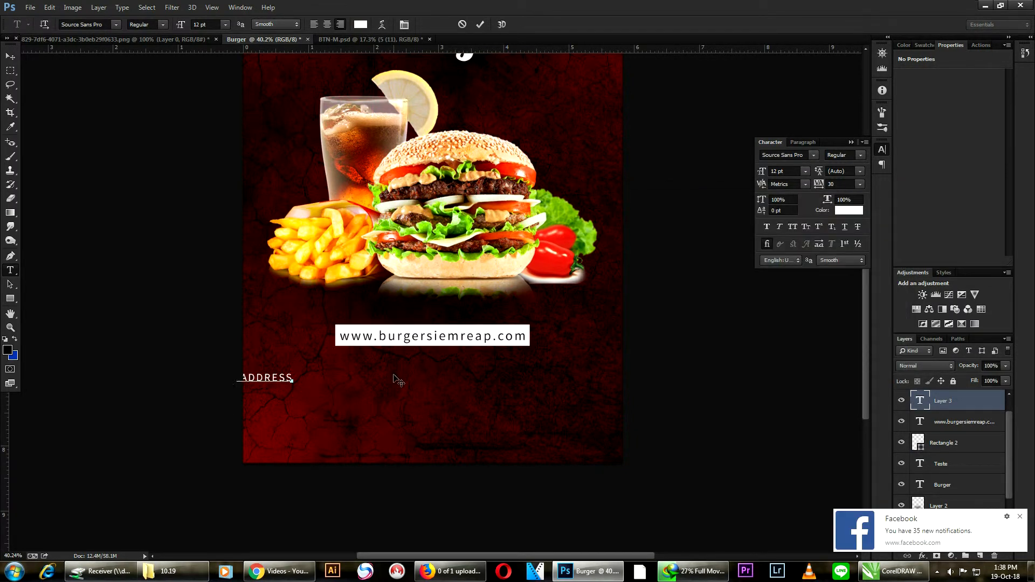
pyautogui.hotkey('ctrl', 'Return')
# - Shift the "ADDRESS:" text toward the poster's center and extend it to "ADDRESS:SIEM REAP,CAMBODIA"
pyautogui.moveTo(295, 387); pyautogui.dragTo(439, 387)
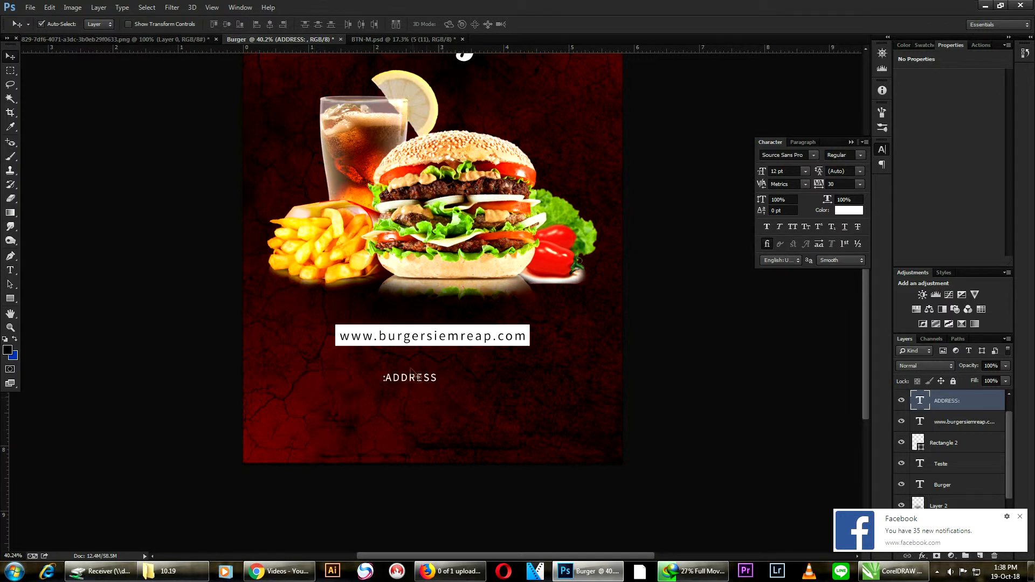
pyautogui.click(387, 379)
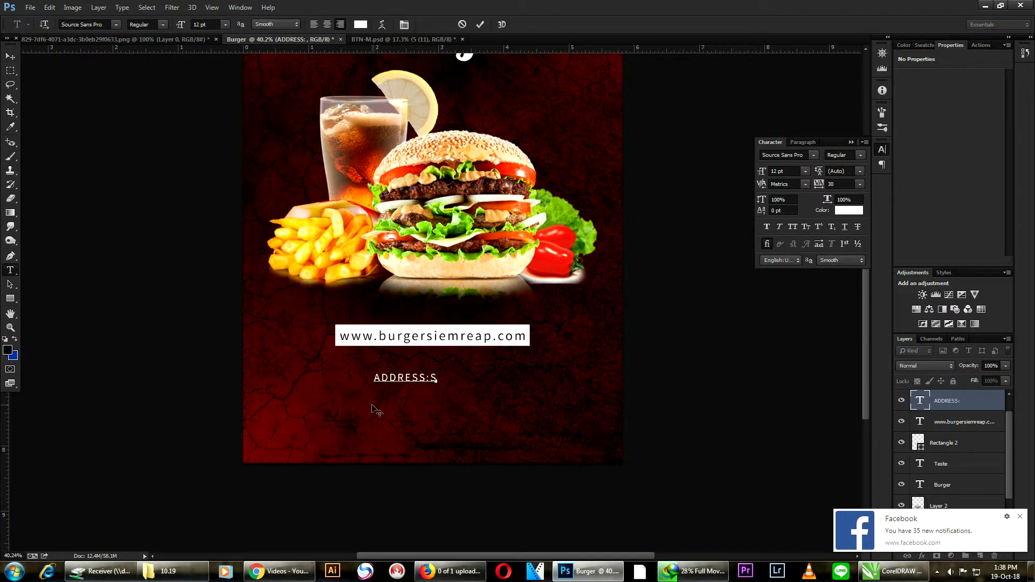
pyautogui.write('SIEM REA')
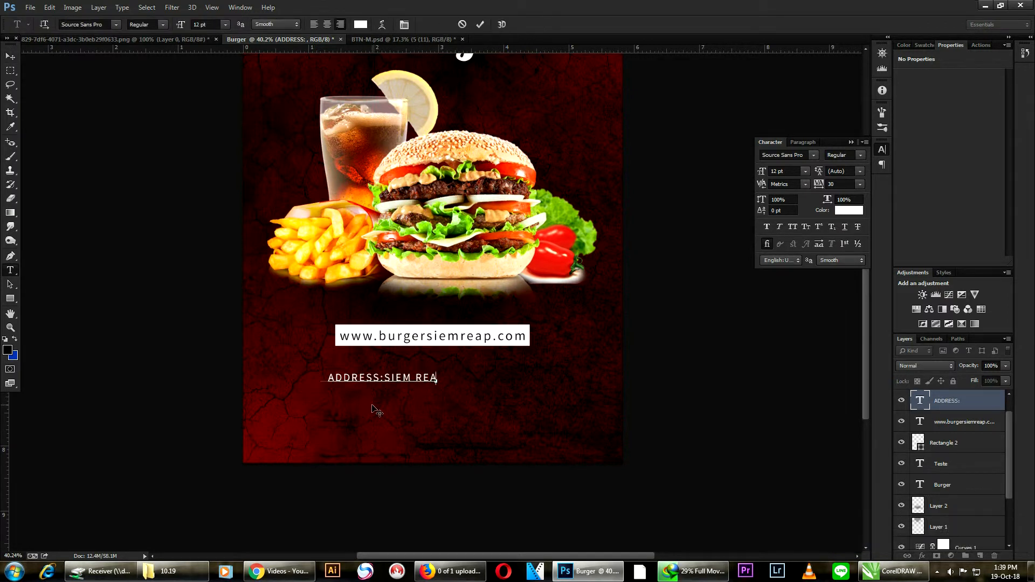
pyautogui.write('P,CAMBODIA')
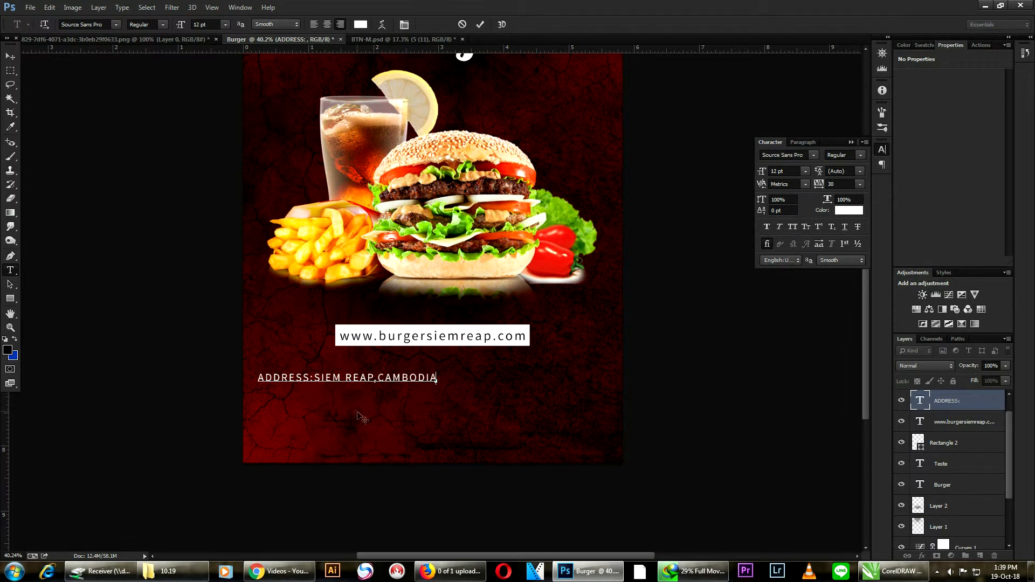
pyautogui.hotkey('ctrl', 'Return')
# - Enlarge the address line to 14.14 pt and position it centered just beneath the web address bar
pyautogui.moveTo(384, 380); pyautogui.dragTo(538, 377)
pyautogui.hotkey('ctrl', 't')
pyautogui.press('Up')
pyautogui.press('Up')
pyautogui.press('Up')
pyautogui.press('Up')
pyautogui.press('Up')
pyautogui.press('Up')
pyautogui.press('Up')
pyautogui.press('Return')
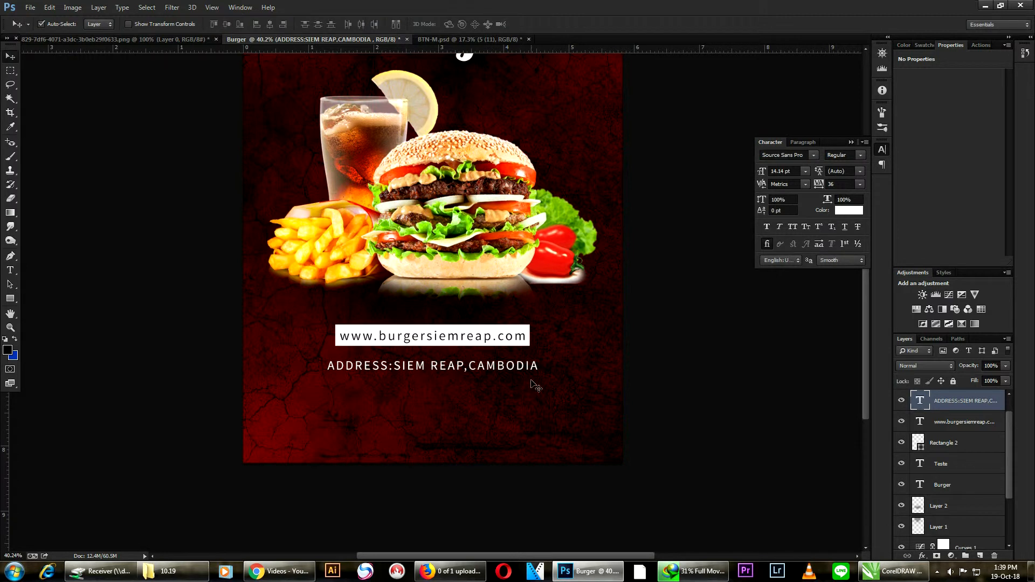
# - Duplicate the address line below itself and replace the copy's text with "CALL US" followed by the phone number
pyautogui.moveTo(449, 368); pyautogui.dragTo(450, 399)
pyautogui.press('t')
pyautogui.click(448, 396)
pyautogui.hotkey('ctrl', 'a')
pyautogui.hotkey('ctrl', 'a')
pyautogui.press('BackSpace')
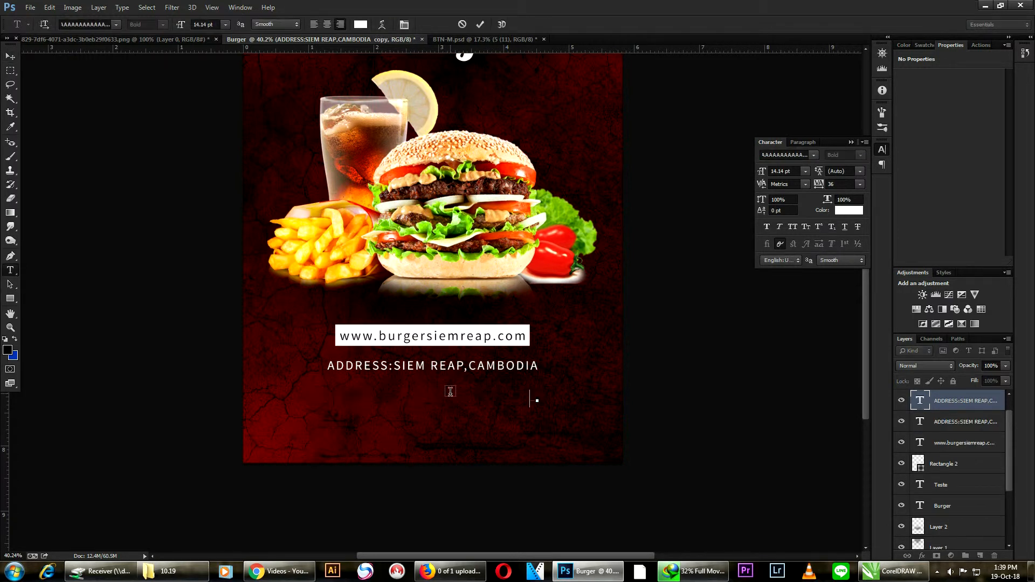
pyautogui.click(11, 57)
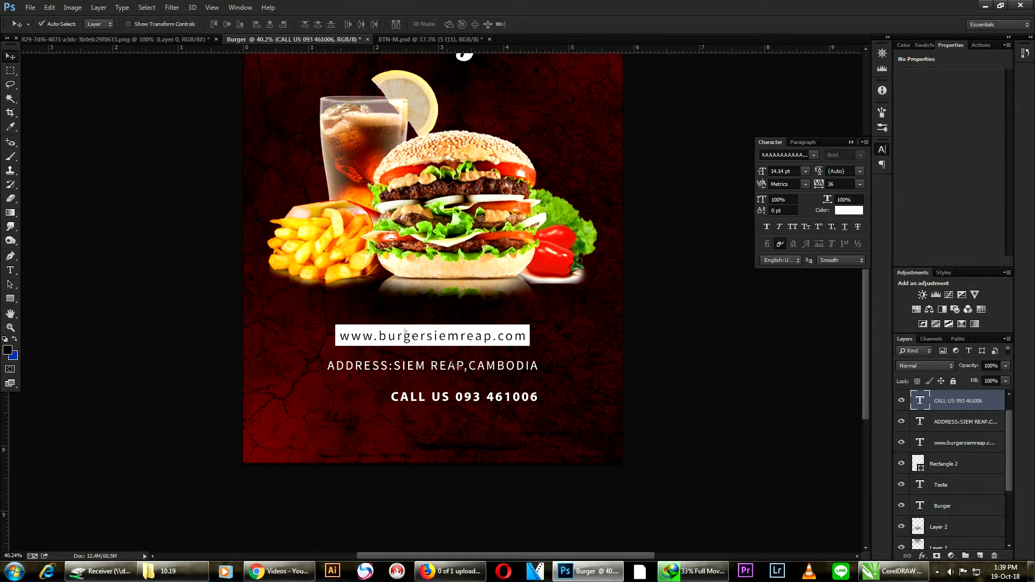
# - Center the "CALL US" line close beneath the address line and insert a colon after "US"
pyautogui.moveTo(475, 396); pyautogui.dragTo(444, 387)
pyautogui.press('t')
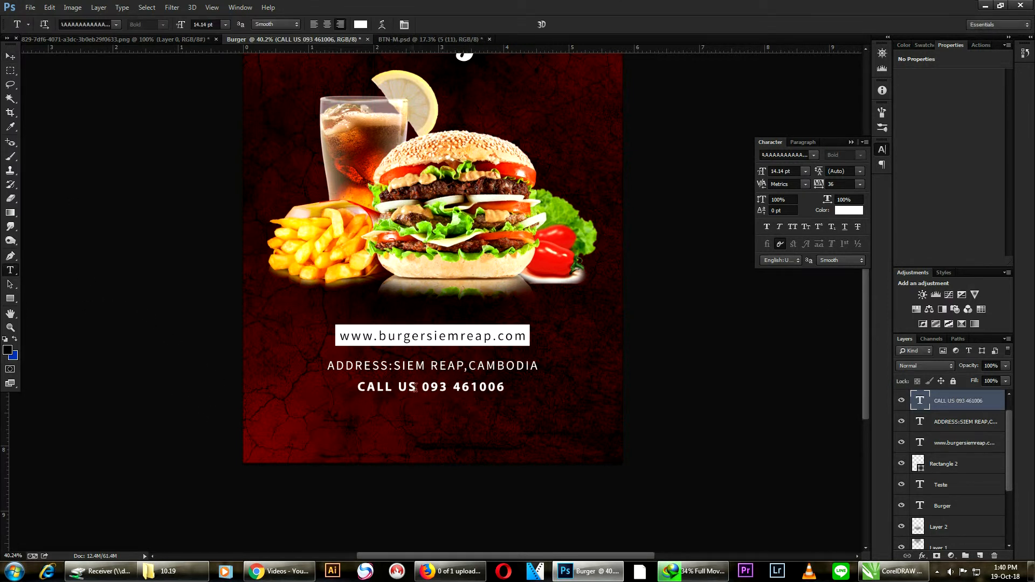
pyautogui.click(418, 387)
pyautogui.write(':')
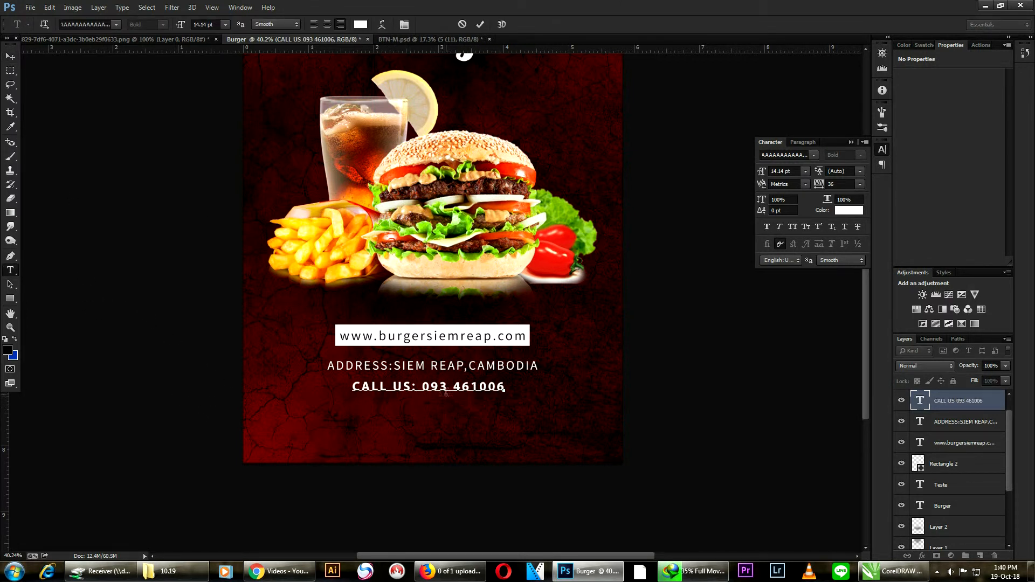
# - Recolor only the phone number in the "CALL US:" line to orange-yellow
pyautogui.moveTo(421, 387); pyautogui.dragTo(505, 387)
pyautogui.click(360, 25)
pyautogui.click(777, 337)
pyautogui.click(881, 205)
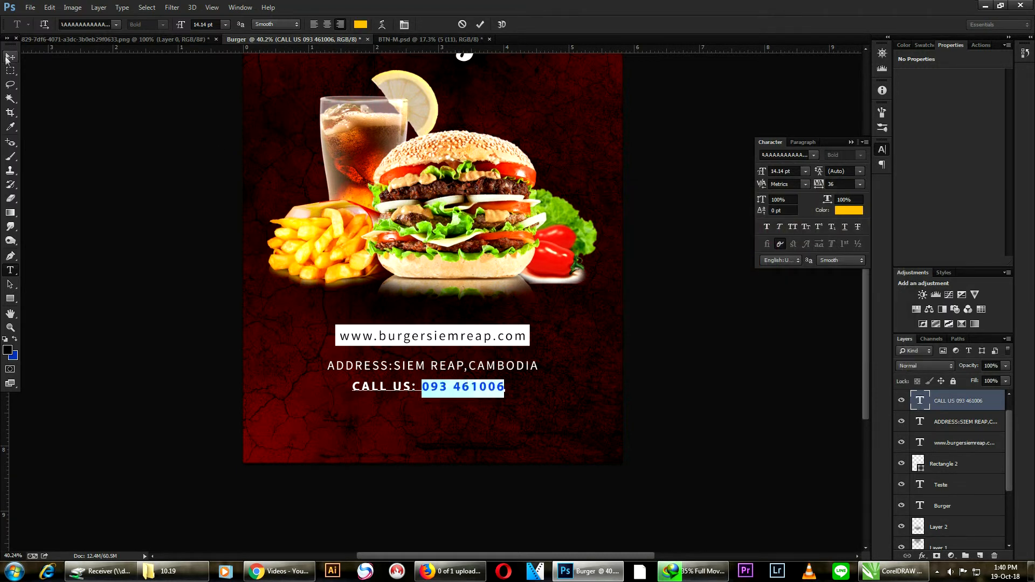
pyautogui.click(10, 57)
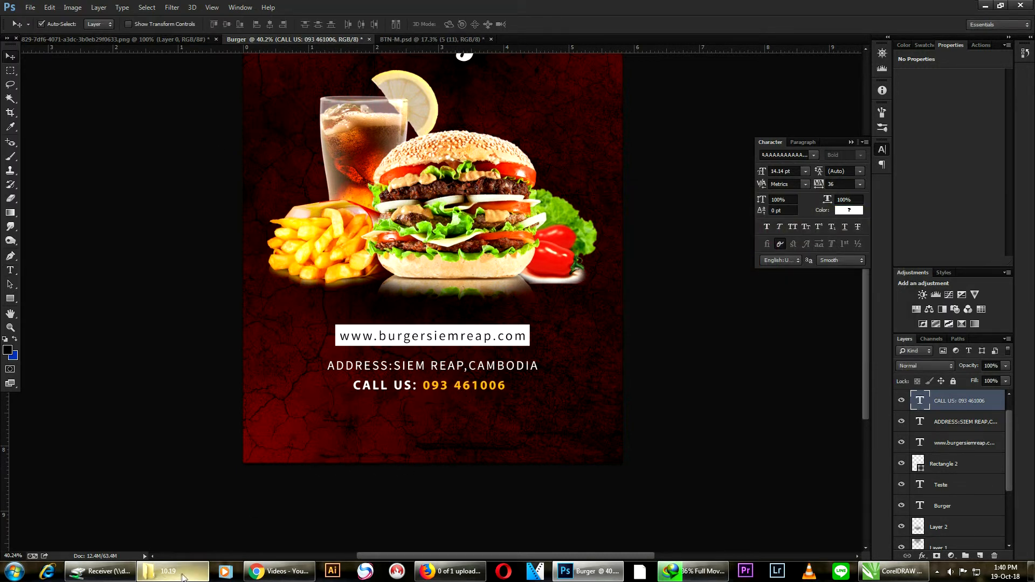
# - Switch to the file explorer and open New Text Document.txt from the Burger folder
pyautogui.click(183, 577)
pyautogui.doubleClick(375, 93)
pyautogui.doubleClick(779, 88)
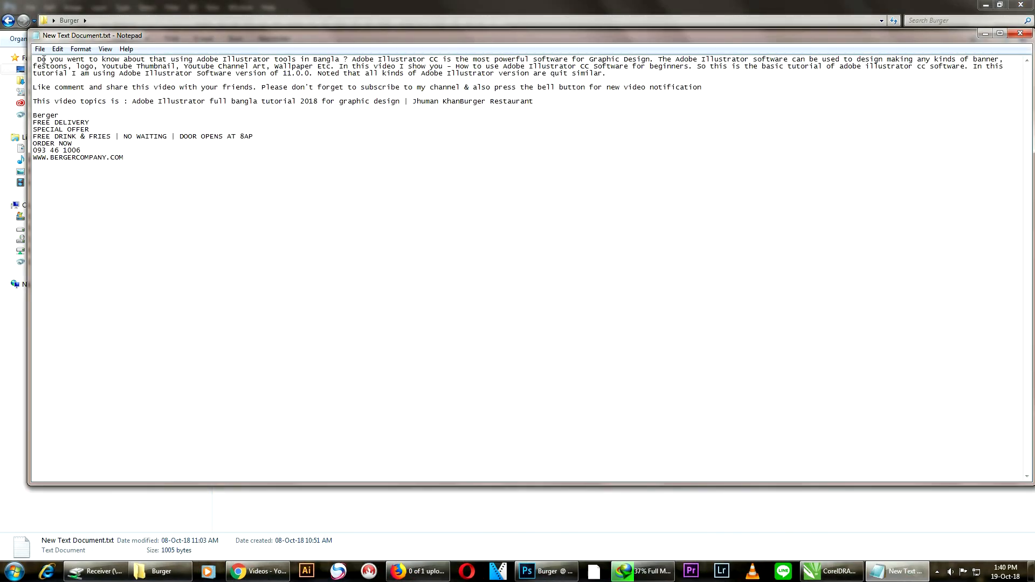
# - Copy the first paragraph of the text file and paste it into a new text box beneath the "CALL US" line in Photoshop
pyautogui.moveTo(34, 59); pyautogui.dragTo(606, 74)
pyautogui.click(545, 572)
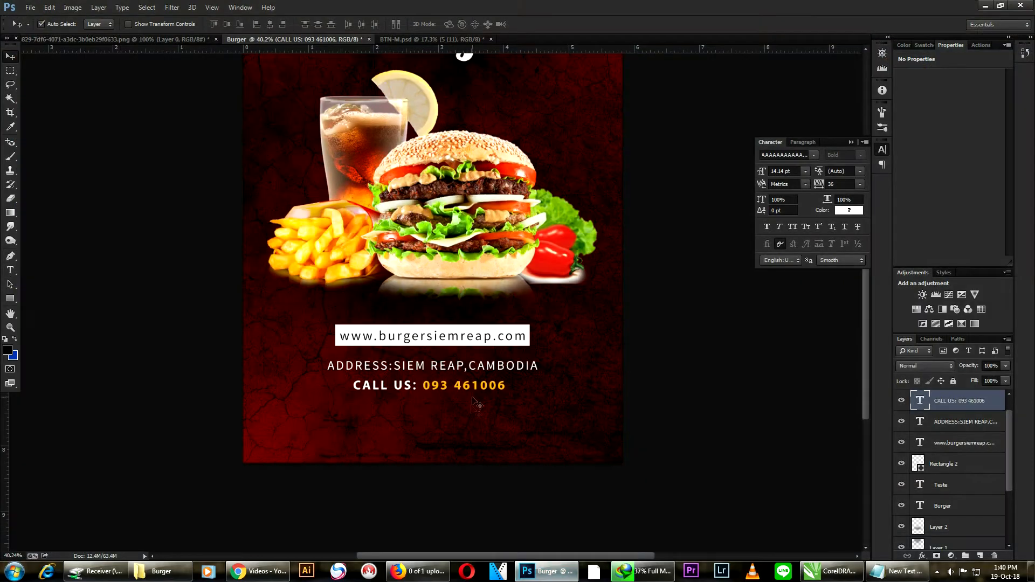
pyautogui.moveTo(591, 449); pyautogui.dragTo(589, 460)
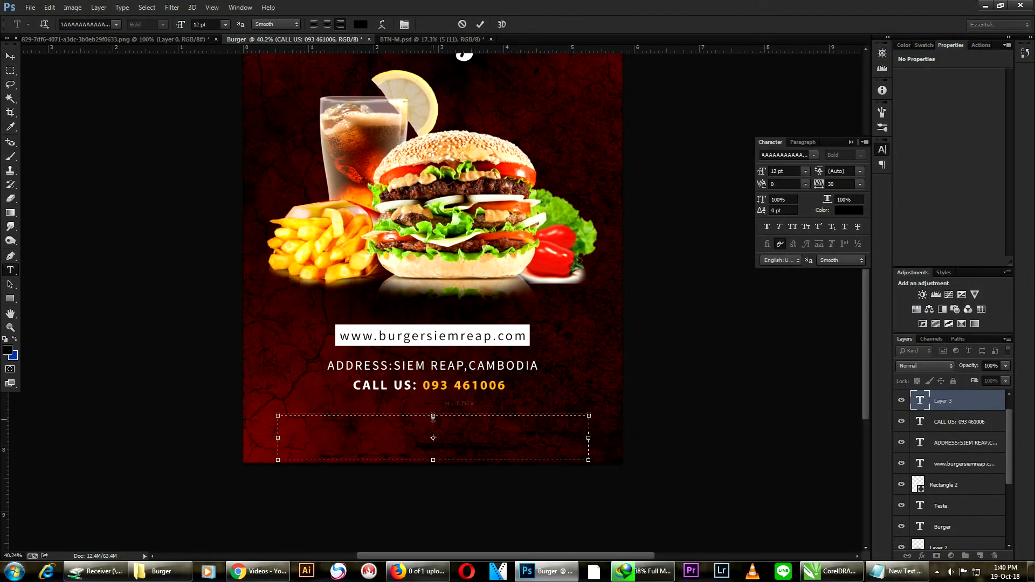
pyautogui.hotkey('ctrl', 'v')
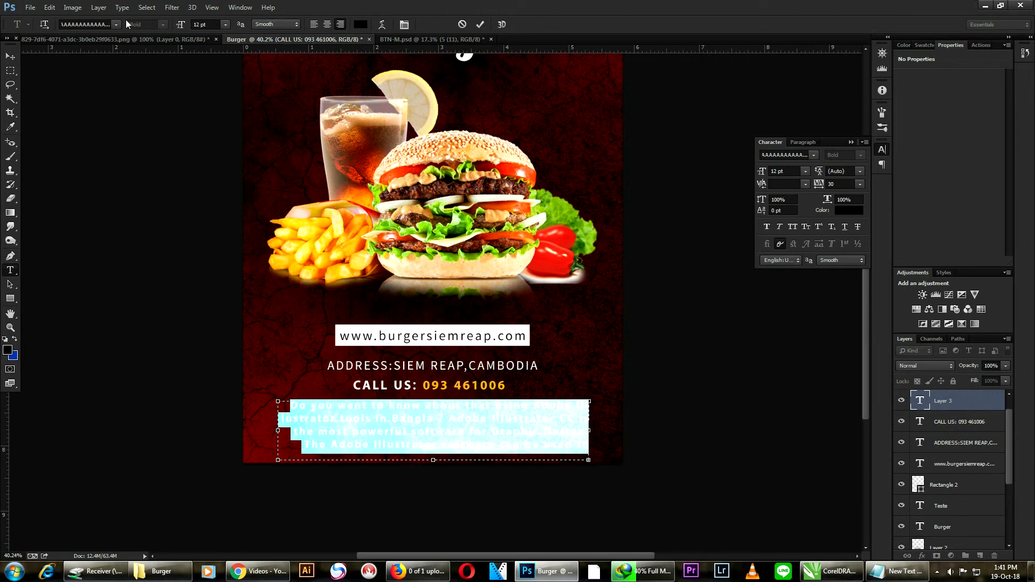
# - Set the pasted paragraph to a Kh Baphnom font, white ffffff color and anti-aliasing None
pyautogui.click(117, 24)
pyautogui.scroll(-8, 143, 125)
pyautogui.moveTo(256, 54); pyautogui.dragTo(259, 179)
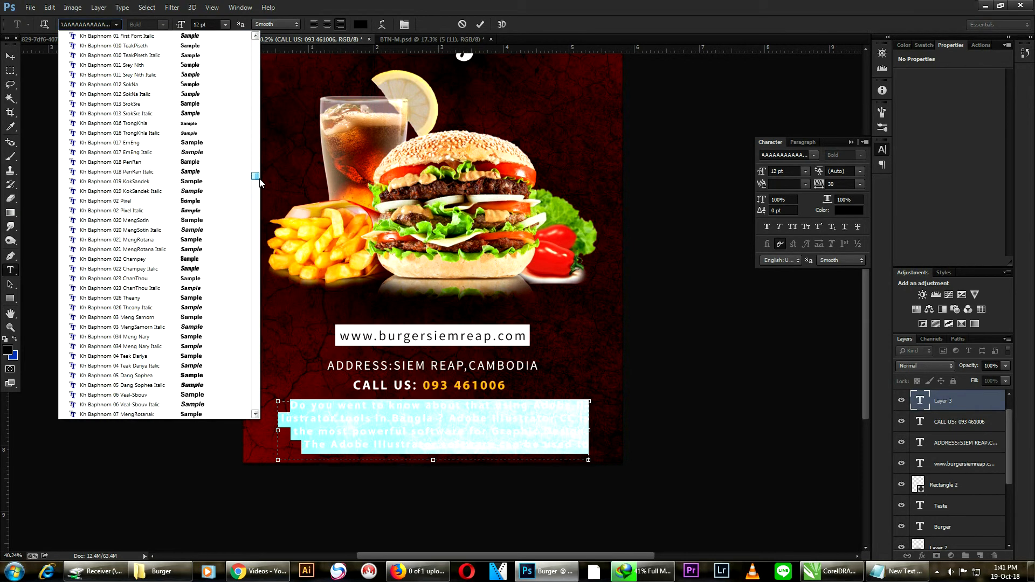
pyautogui.click(192, 143)
pyautogui.click(361, 25)
pyautogui.write('ffffff')
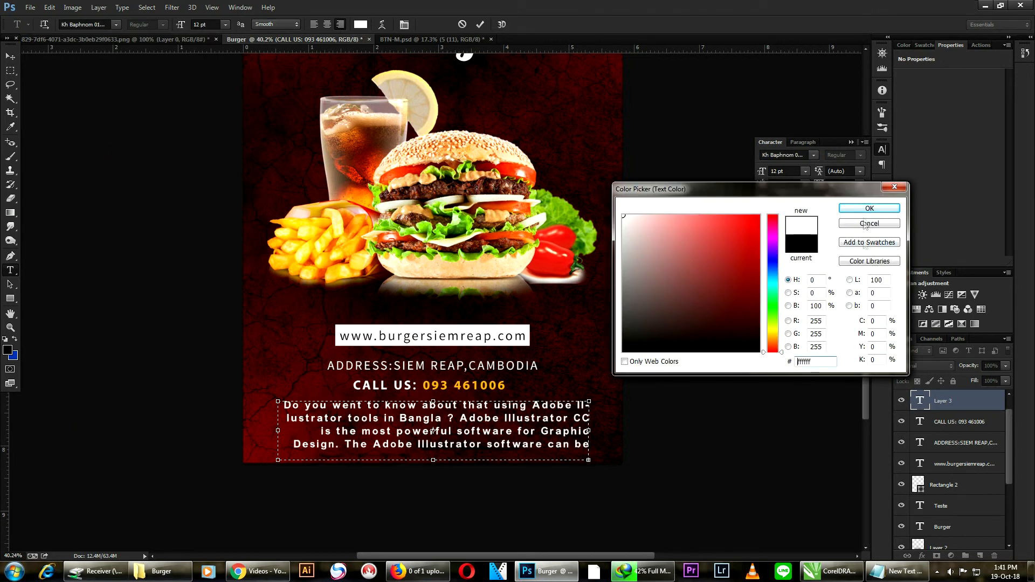
pyautogui.press('Return')
pyautogui.click(276, 25)
pyautogui.click(267, 24)
# - Fully justify the paragraph text, including its last line, and commit the text edit
pyautogui.click(405, 26)
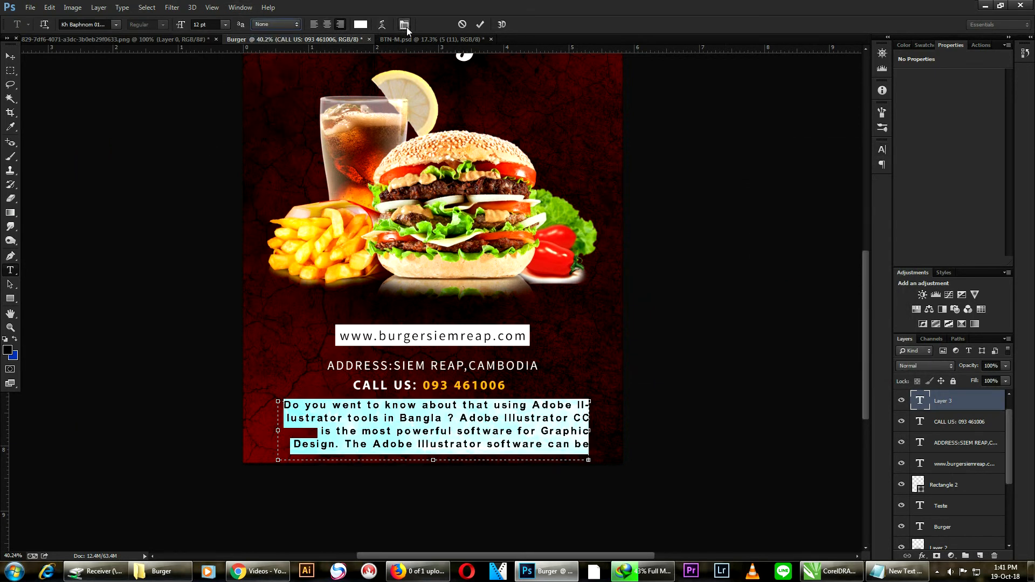
pyautogui.click(407, 28)
pyautogui.click(804, 143)
pyautogui.click(860, 157)
pyautogui.click(10, 56)
# - Shift the paragraph slightly down and nudge the "CALL US" line slightly up, leaving the paragraph layer selected
pyautogui.moveTo(491, 409); pyautogui.dragTo(492, 416)
pyautogui.scroll(-3, 596, 278)
pyautogui.moveTo(437, 448); pyautogui.dragTo(437, 446)
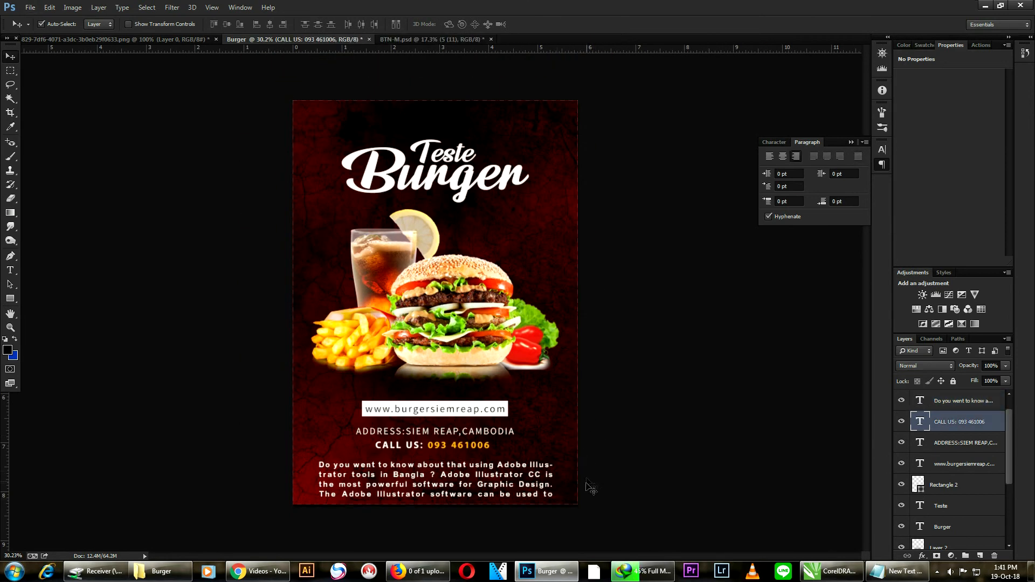
pyautogui.click(550, 487)
pyautogui.hotkey('ctrl', '+')
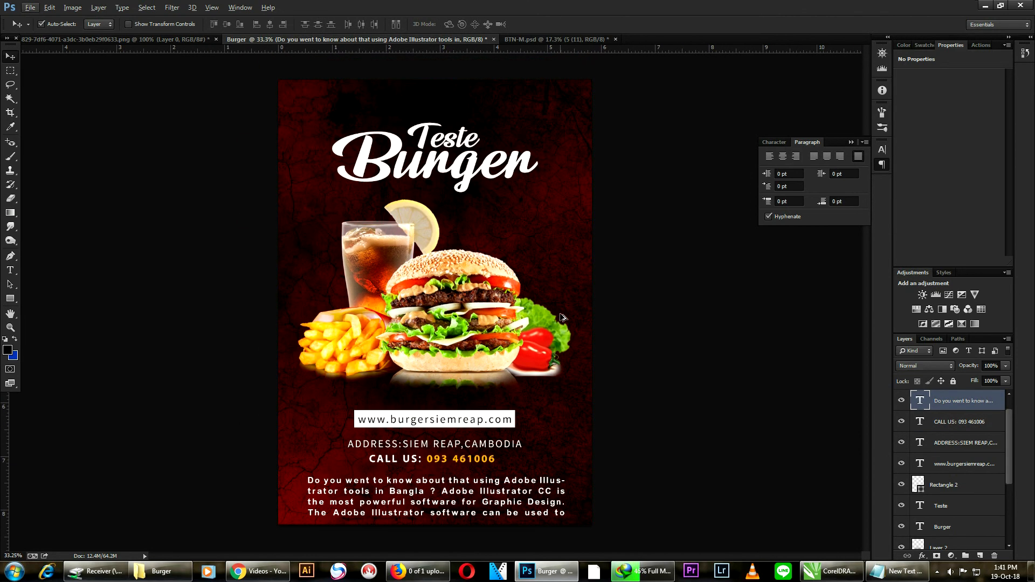